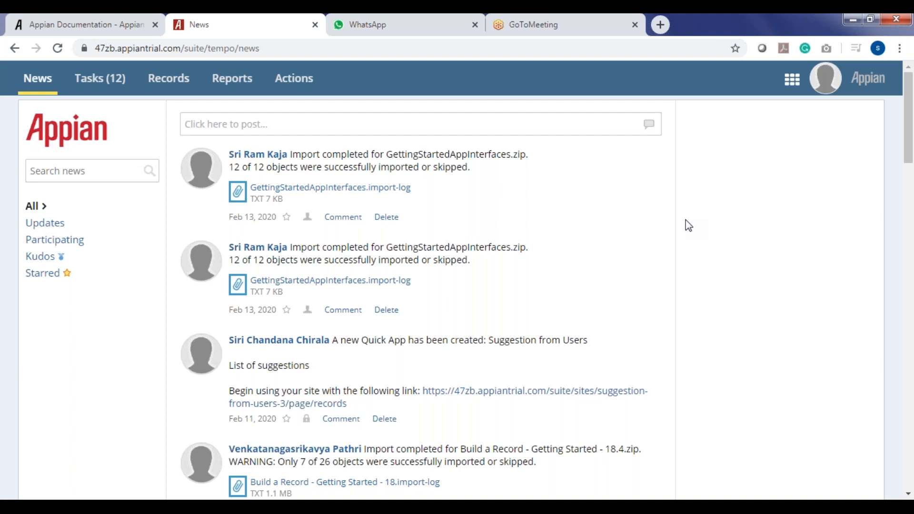
{"action": "left_click", "coordinate": [442, 51]}
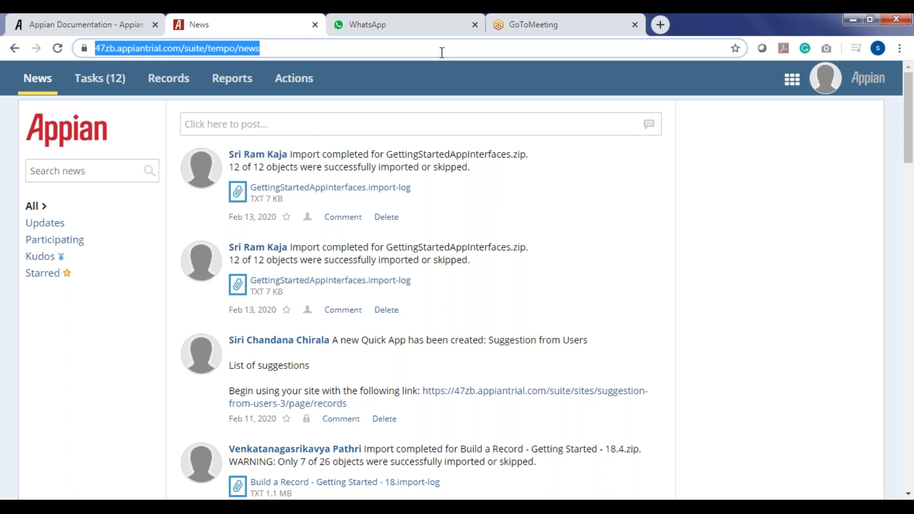
{"action": "left_click", "coordinate": [442, 51]}
{"action": "key", "text": "Left"}
{"action": "key", "text": "Left"}
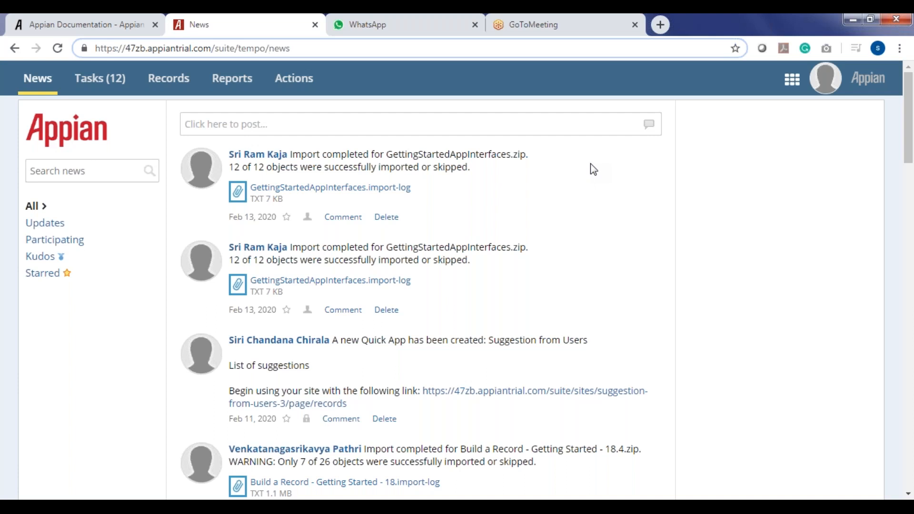
Open the Admin Console and look through its settings categories from System down to Monitoring
{"action": "left_click", "coordinate": [792, 79]}
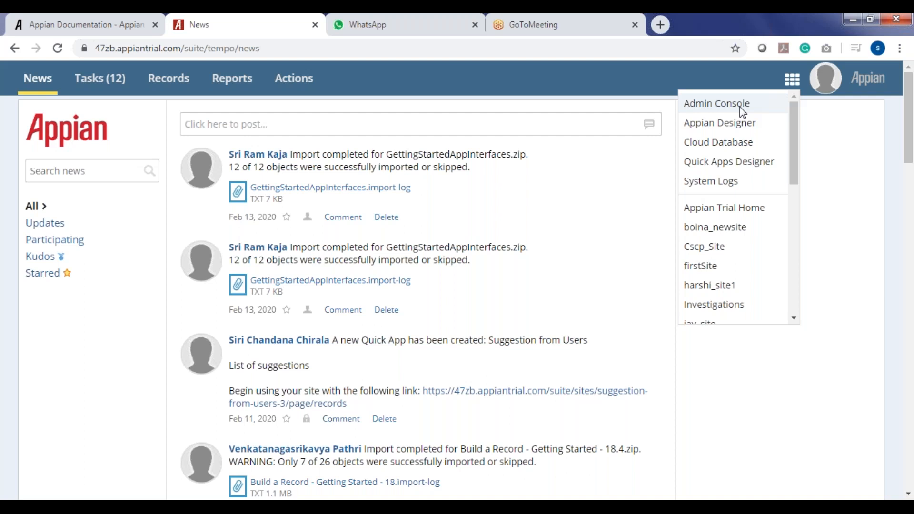
{"action": "left_click", "coordinate": [716, 103]}
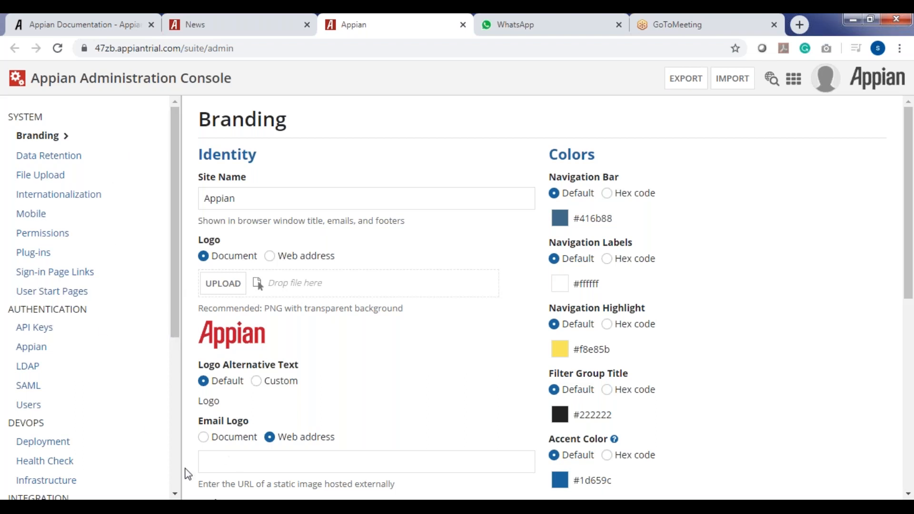
{"action": "left_click", "coordinate": [232, 26]}
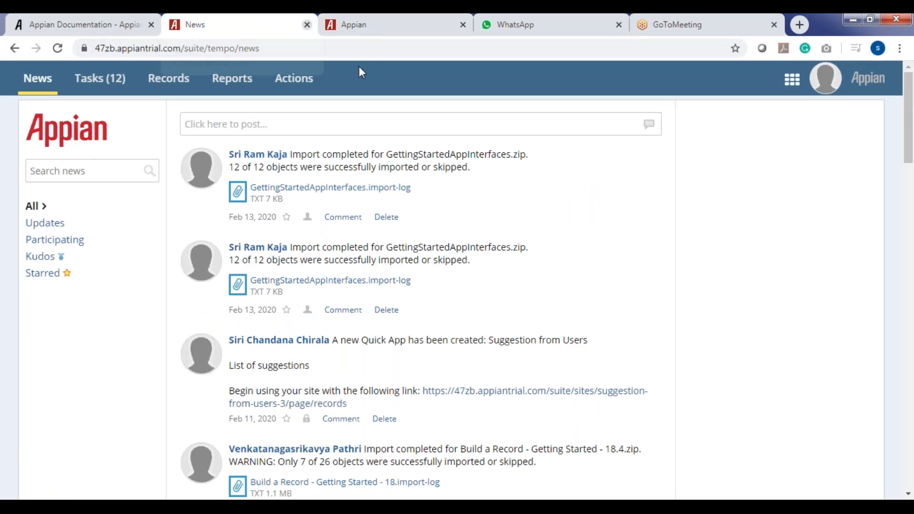
{"action": "left_click", "coordinate": [360, 33]}
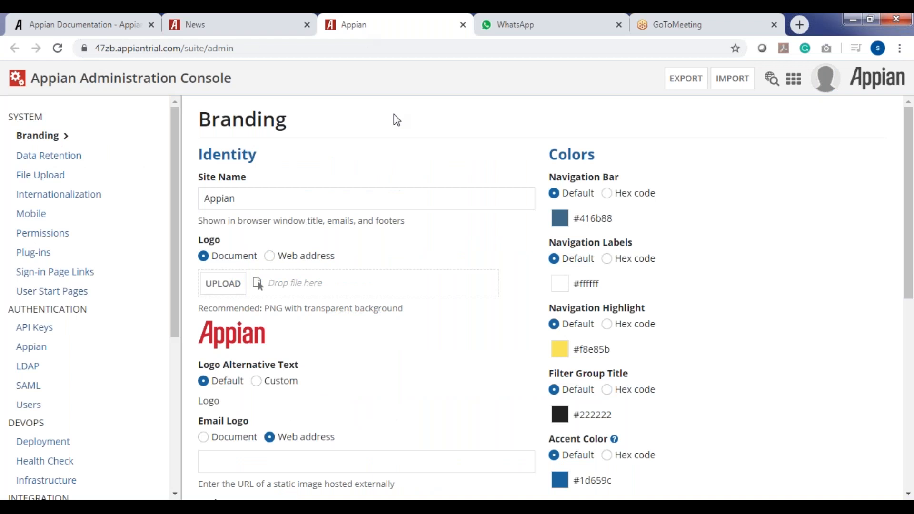
{"action": "left_click_drag", "start_coordinate": [175, 218], "coordinate": [187, 357]}
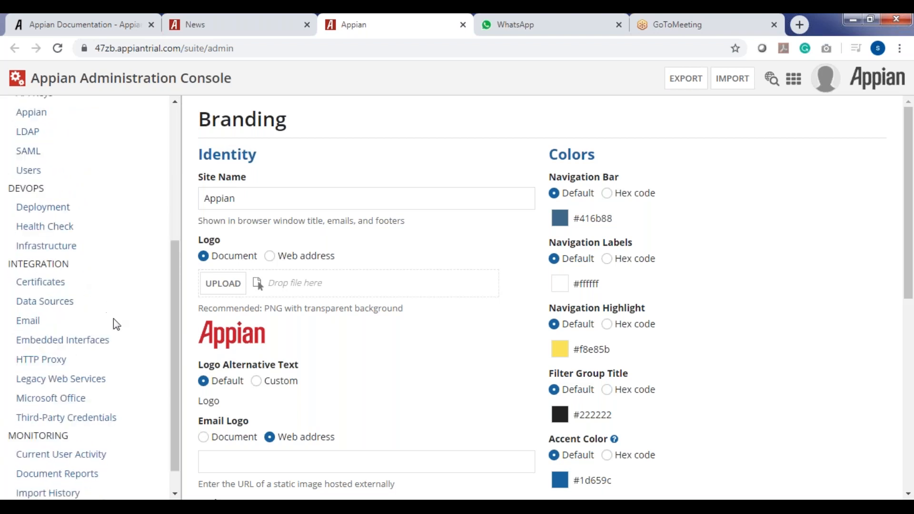
{"action": "scroll", "coordinate": [149, 420], "scroll_direction": "down", "scroll_amount": 2}
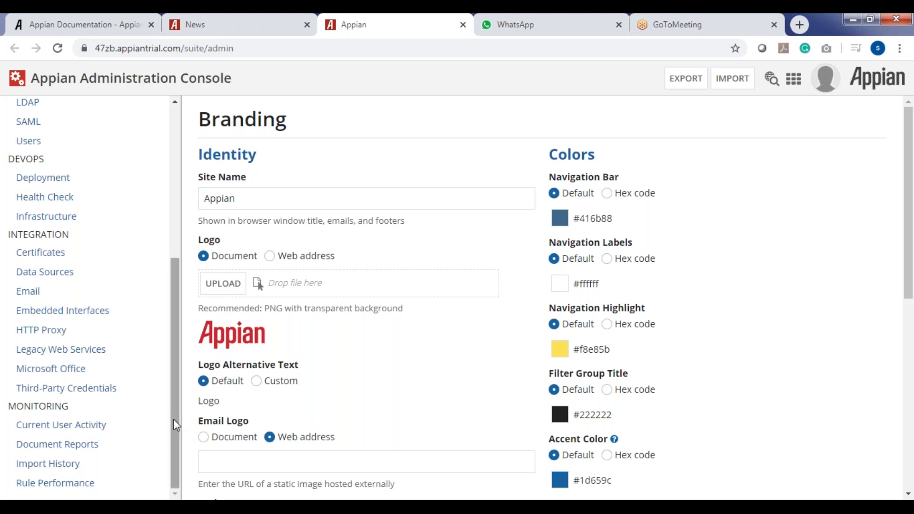
{"action": "left_click_drag", "start_coordinate": [173, 419], "coordinate": [174, 250]}
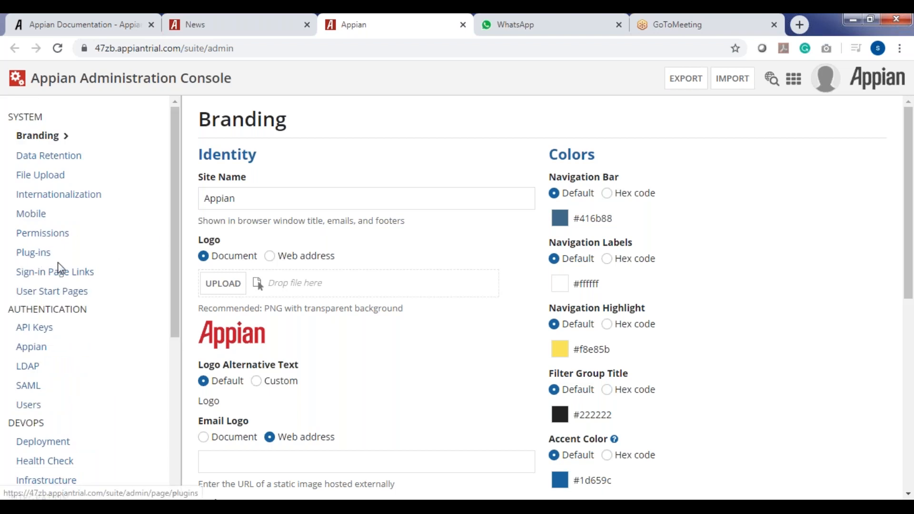
{"action": "left_click", "coordinate": [246, 37]}
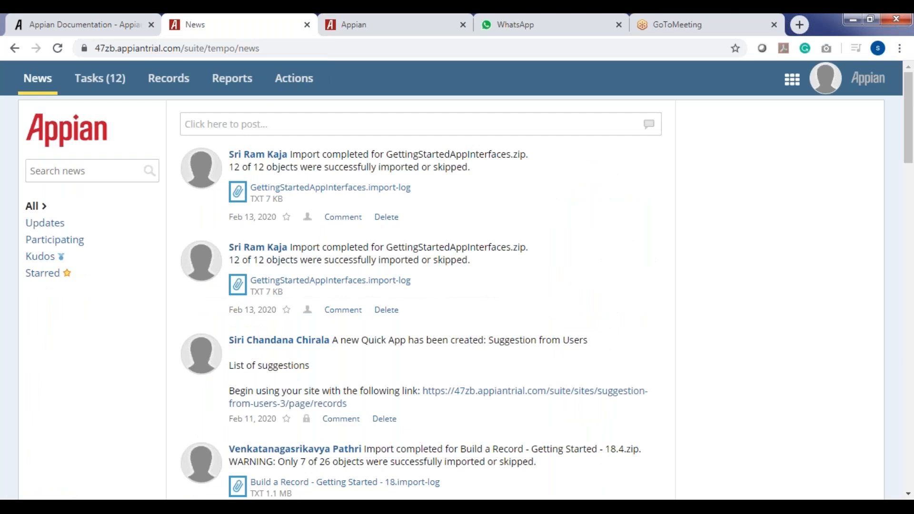
{"action": "left_click", "coordinate": [355, 33]}
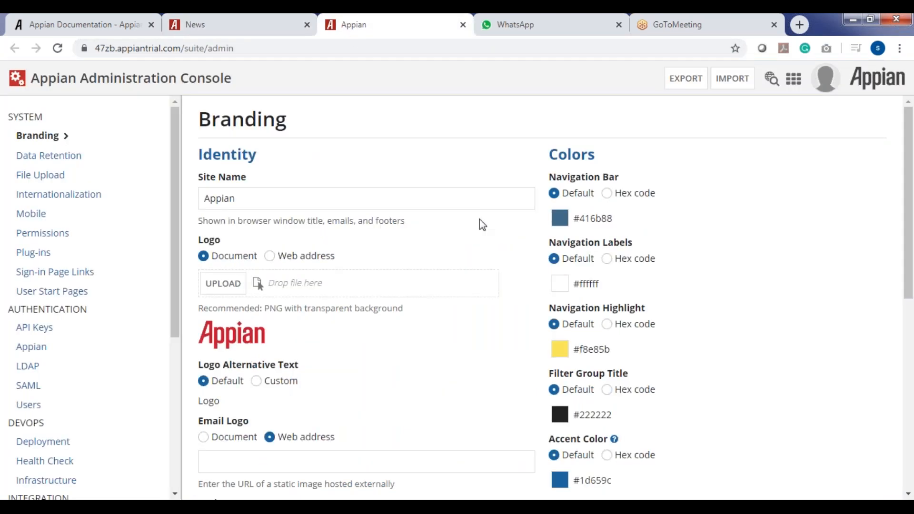
Return to the News page and open Appian Designer from there
{"action": "left_click", "coordinate": [264, 22]}
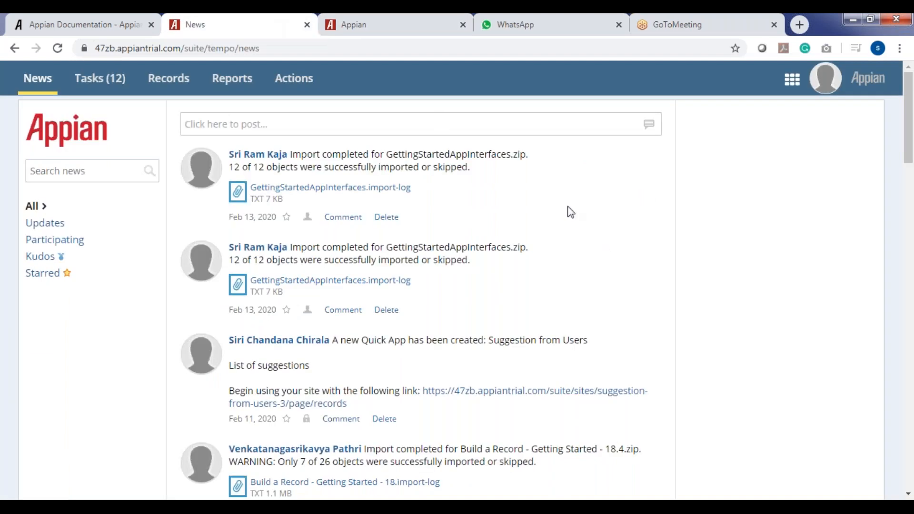
{"action": "left_click", "coordinate": [793, 79]}
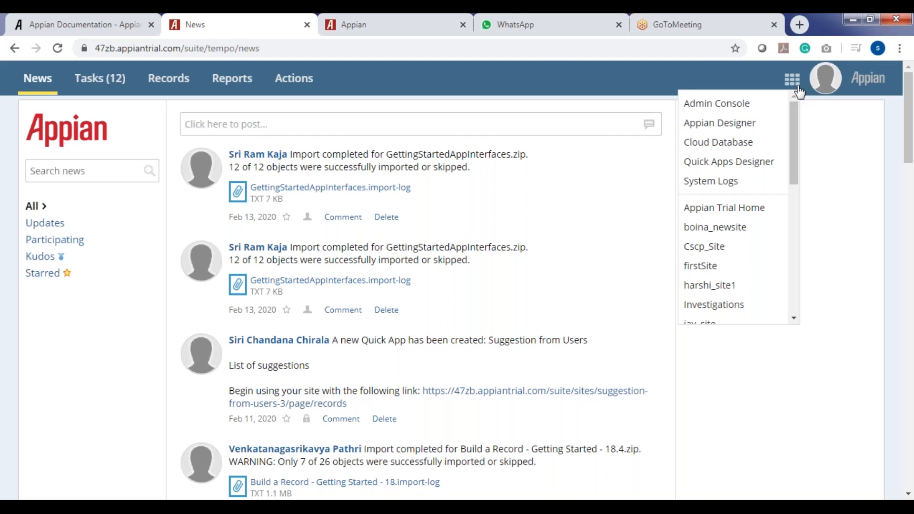
{"action": "left_click", "coordinate": [704, 124]}
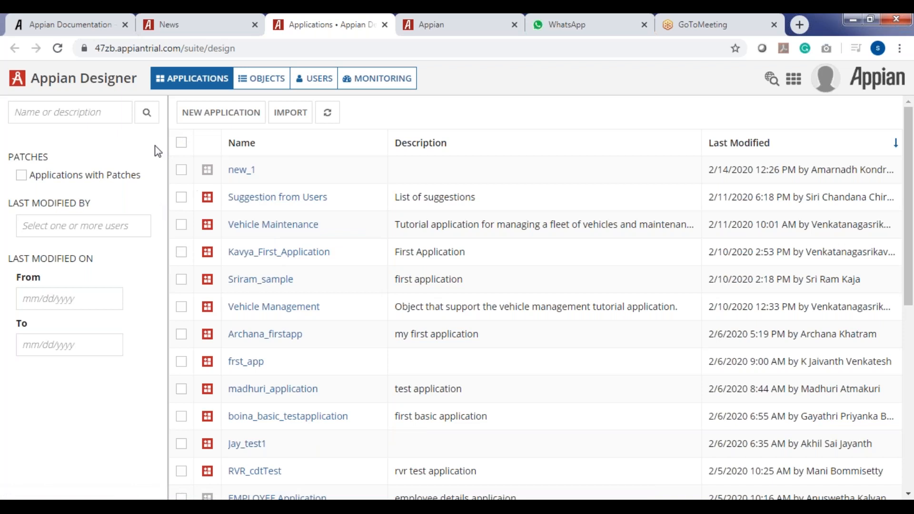
Search the applications for "rvr", open RVR Test Application and look over its object type filters
{"action": "left_click", "coordinate": [110, 117]}
{"action": "type", "text": "rvr"}
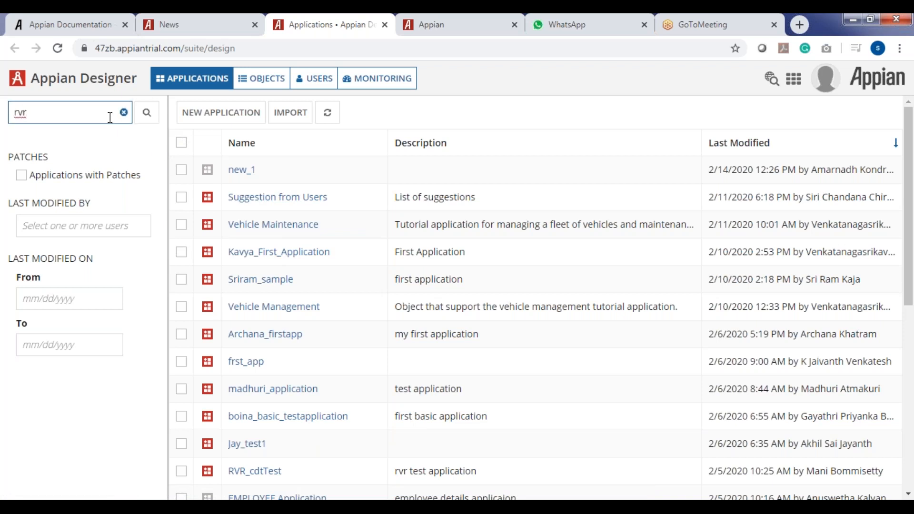
{"action": "key", "text": "Return"}
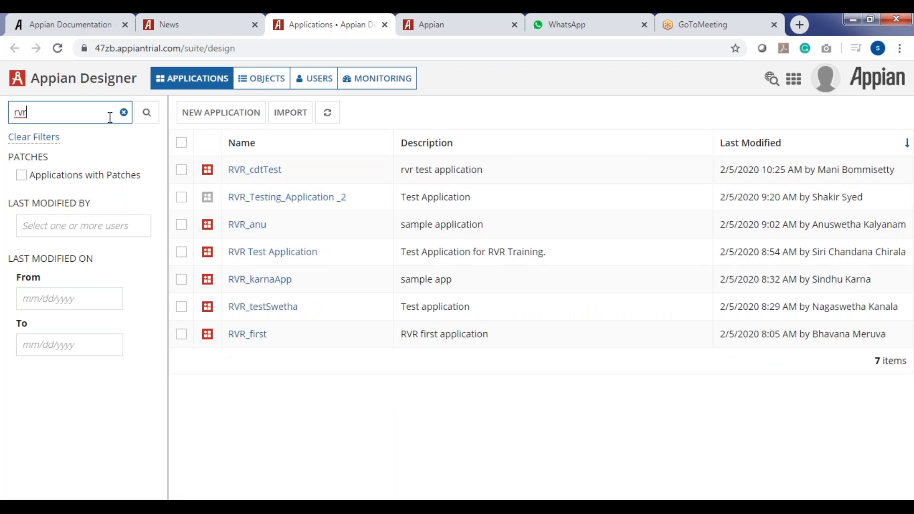
{"action": "left_click", "coordinate": [272, 251]}
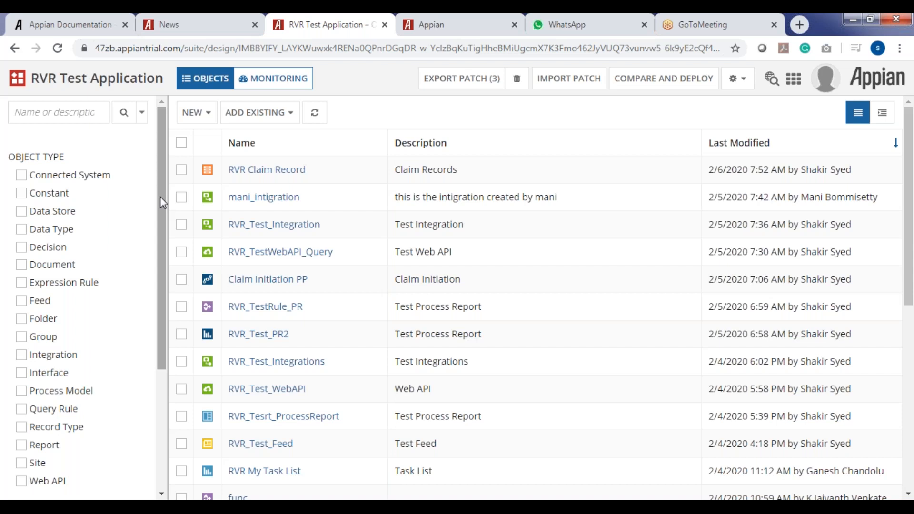
{"action": "left_click_drag", "start_coordinate": [162, 225], "coordinate": [176, 310]}
{"action": "left_click_drag", "start_coordinate": [176, 269], "coordinate": [176, 208]}
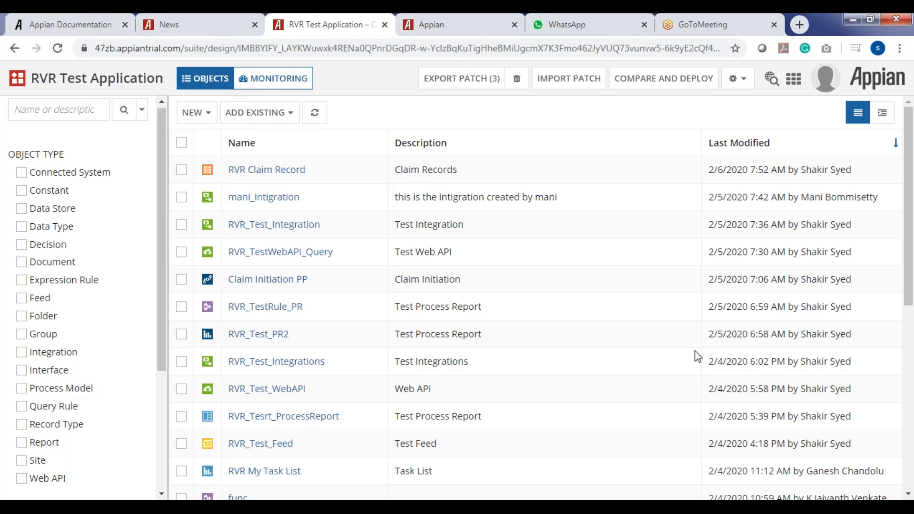
Open the Cloud Database from the News page and expand the Tables list of the Appian database
{"action": "left_click", "coordinate": [208, 30]}
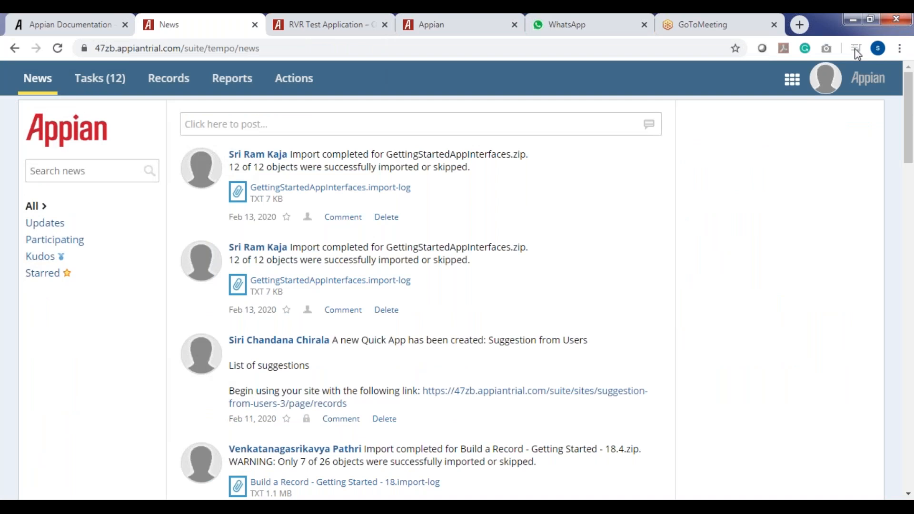
{"action": "left_click", "coordinate": [792, 81]}
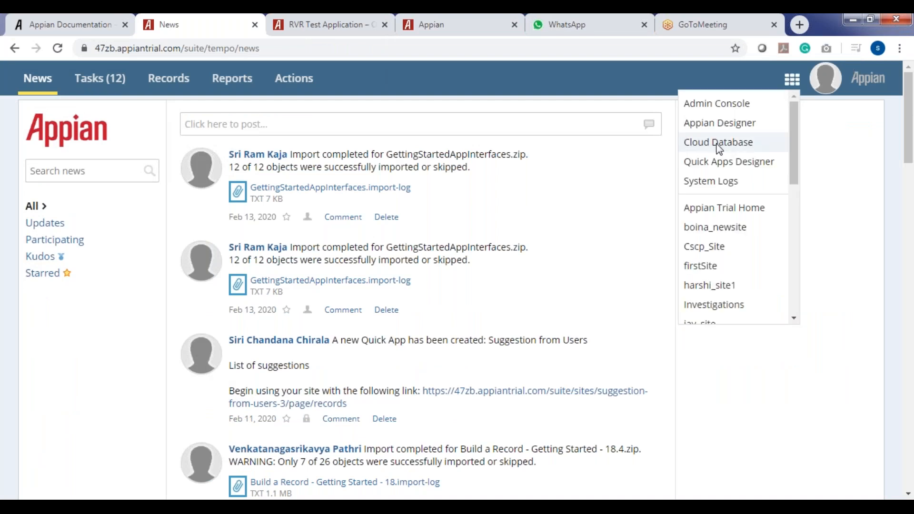
{"action": "left_click", "coordinate": [717, 142]}
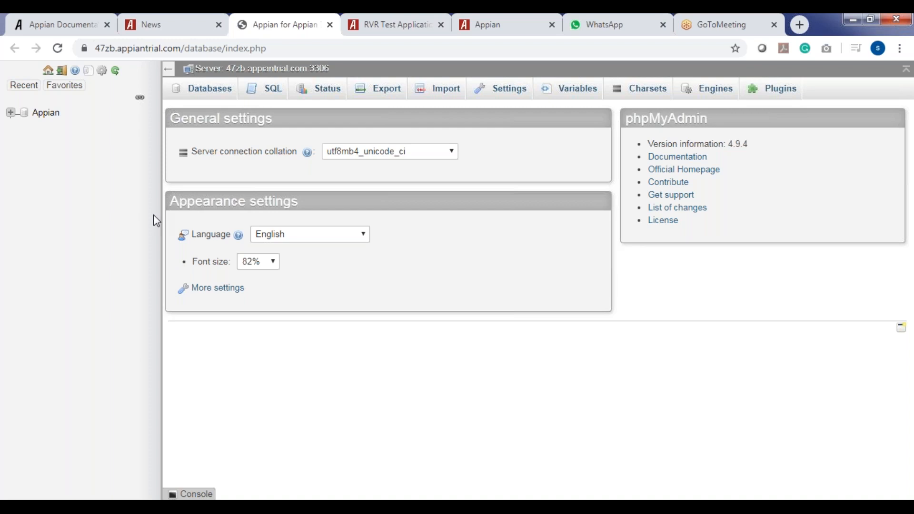
{"action": "left_click", "coordinate": [10, 113]}
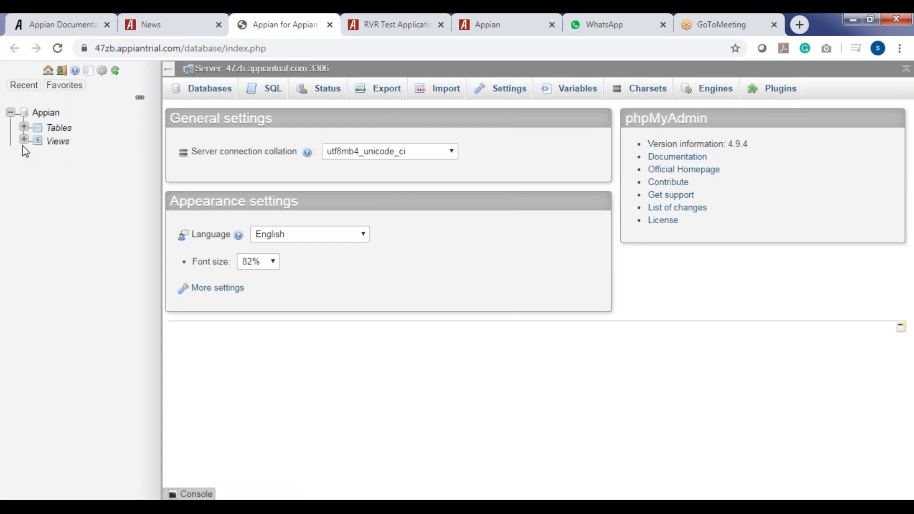
{"action": "left_click", "coordinate": [25, 129]}
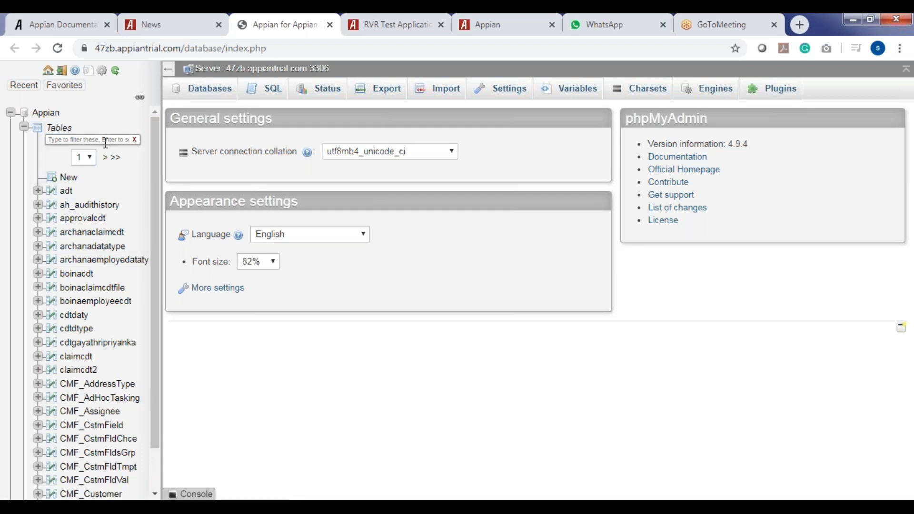
Return to the News page, filter the available actions by RVR Test Application and start the Claim Initiation action
{"action": "left_click", "coordinate": [184, 24]}
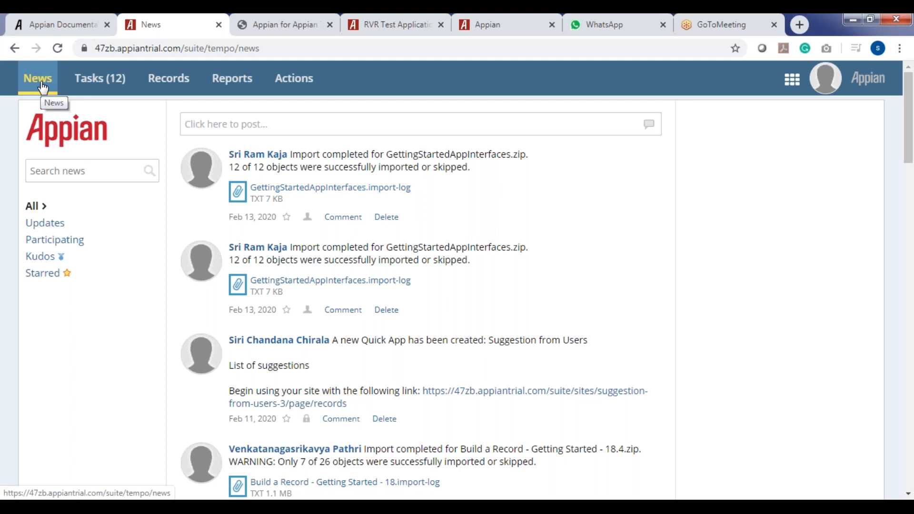
{"action": "left_click", "coordinate": [287, 96]}
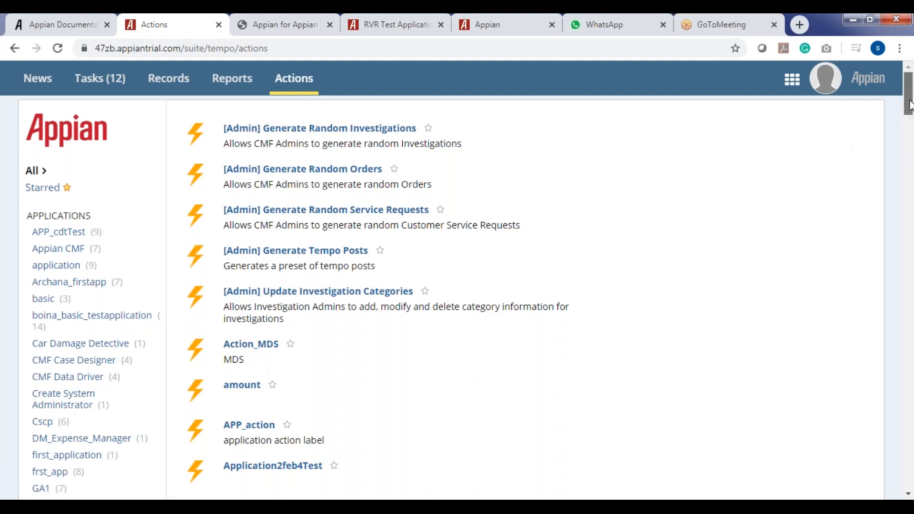
{"action": "left_click", "coordinate": [908, 145]}
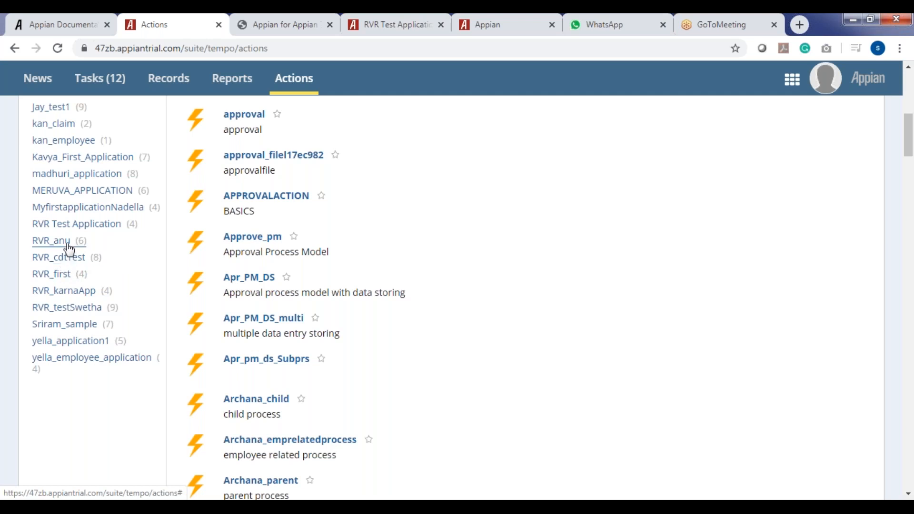
{"action": "left_click", "coordinate": [72, 227]}
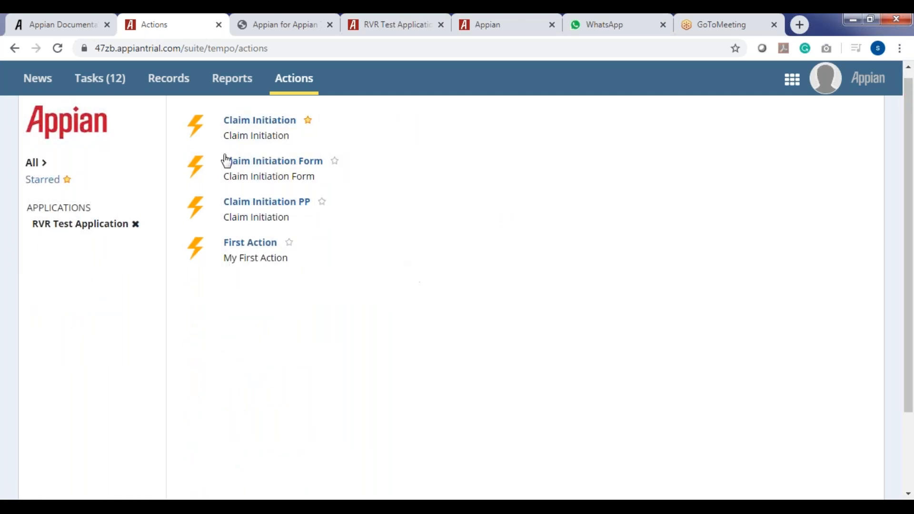
{"action": "left_click", "coordinate": [265, 127]}
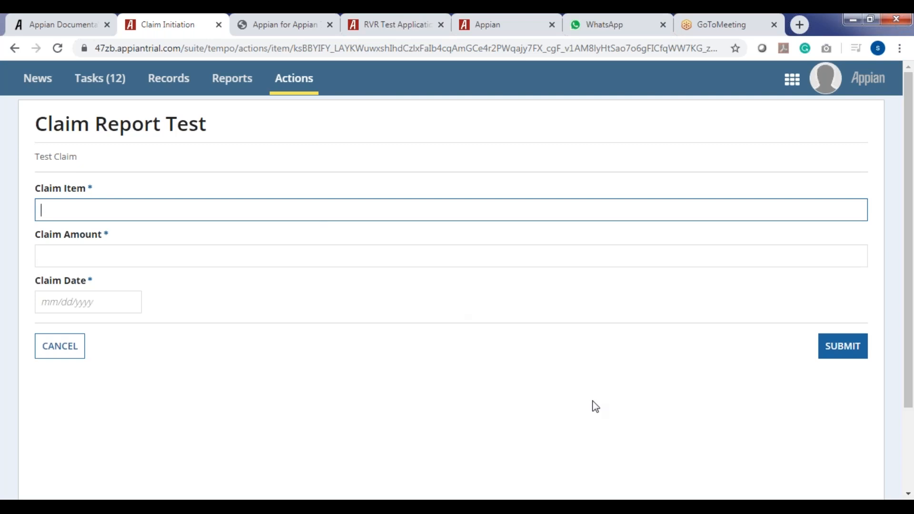
Leave the claim form for the full Actions list and look at the News, Tasks and Records pages in turn
{"action": "left_click", "coordinate": [296, 92]}
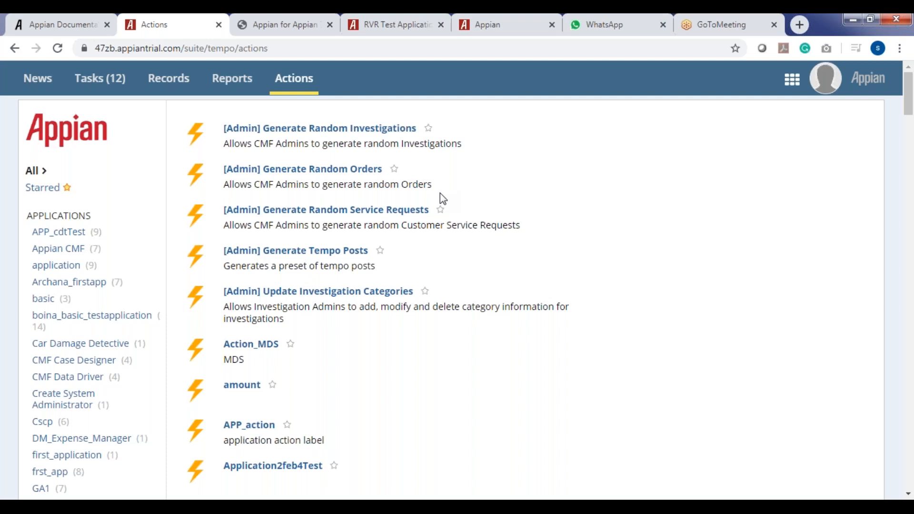
{"action": "left_click", "coordinate": [48, 81]}
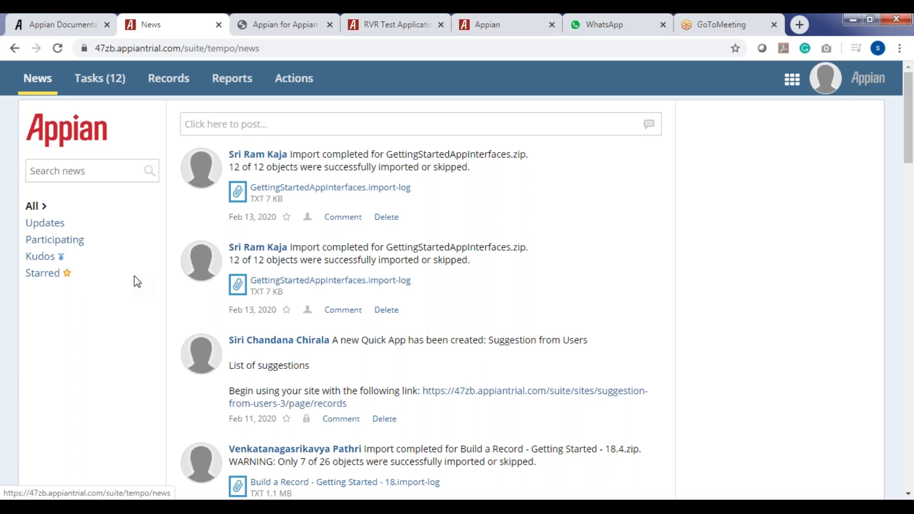
{"action": "left_click", "coordinate": [107, 80]}
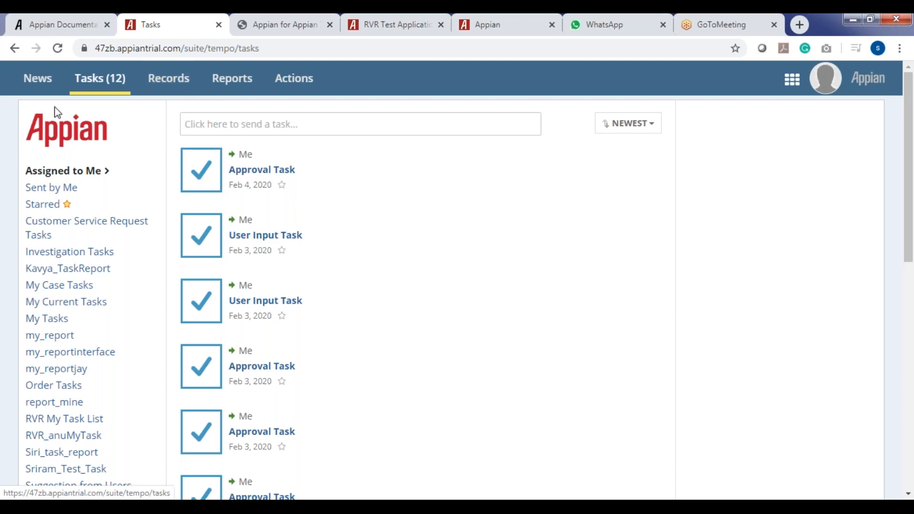
{"action": "left_click", "coordinate": [170, 90]}
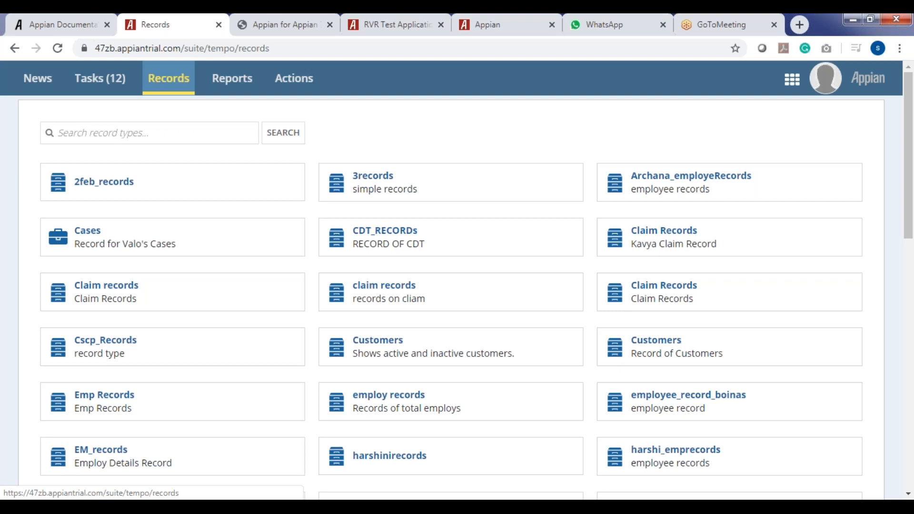
Check the database table list, return to the record types and open "Claim Records", the one also described as "Claim Records"
{"action": "left_click", "coordinate": [263, 26]}
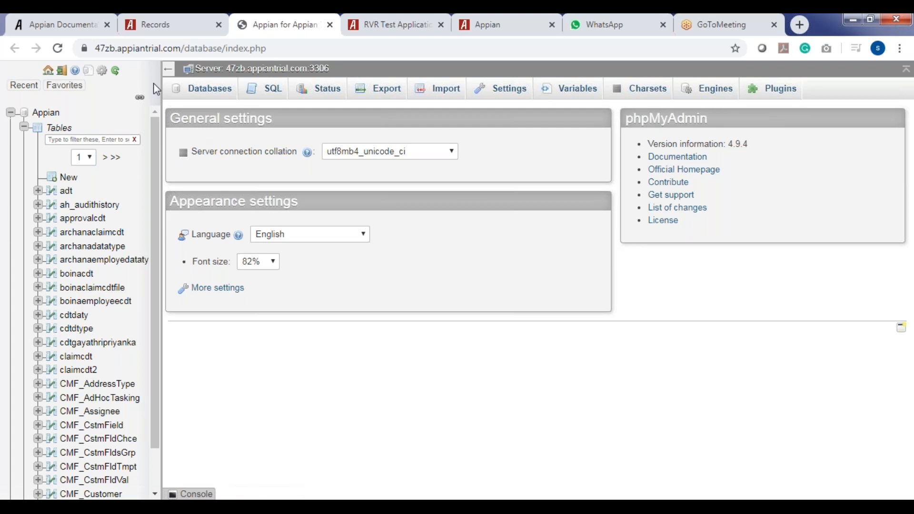
{"action": "left_click", "coordinate": [189, 26]}
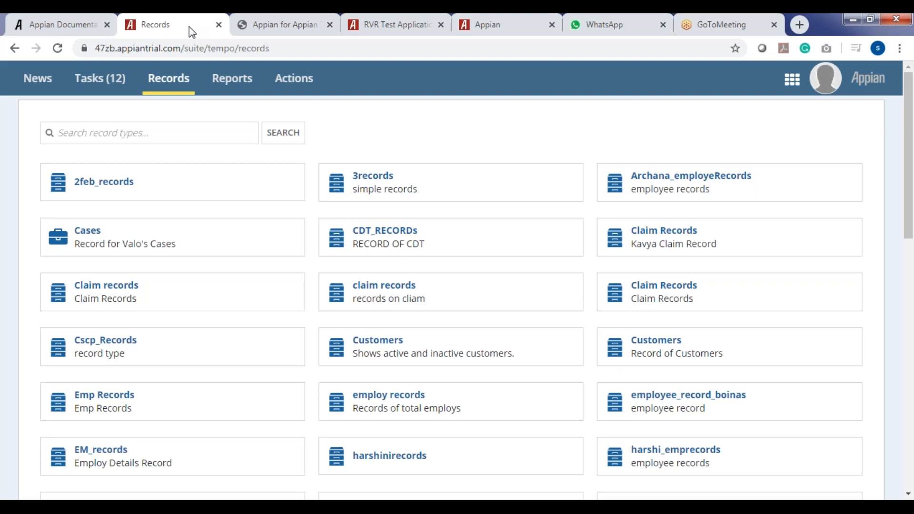
{"action": "left_click", "coordinate": [679, 290]}
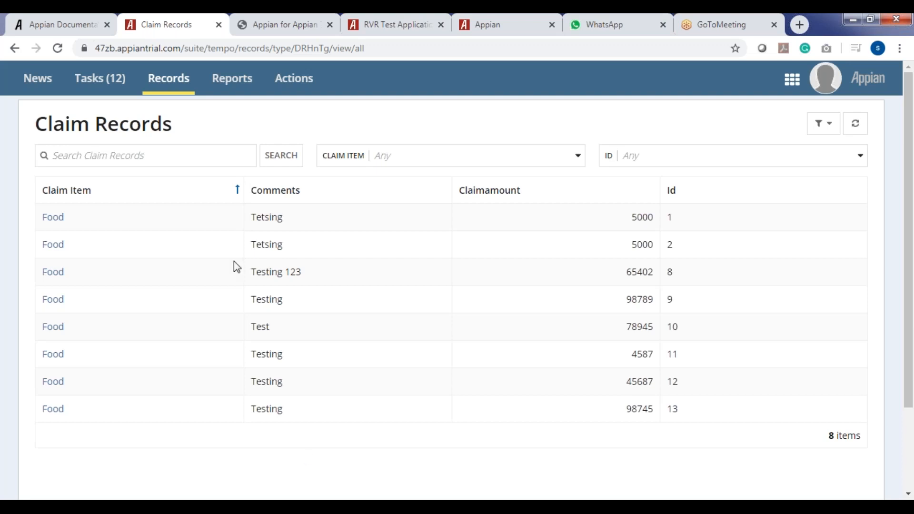
View the summary of the Food claim with Id 1, return to the record types and browse the Reports list
{"action": "left_click", "coordinate": [56, 218]}
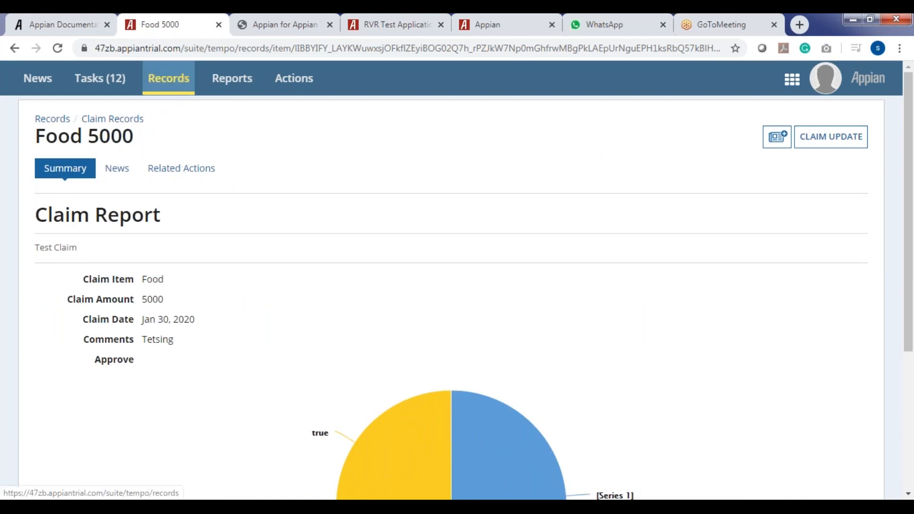
{"action": "left_click", "coordinate": [59, 120]}
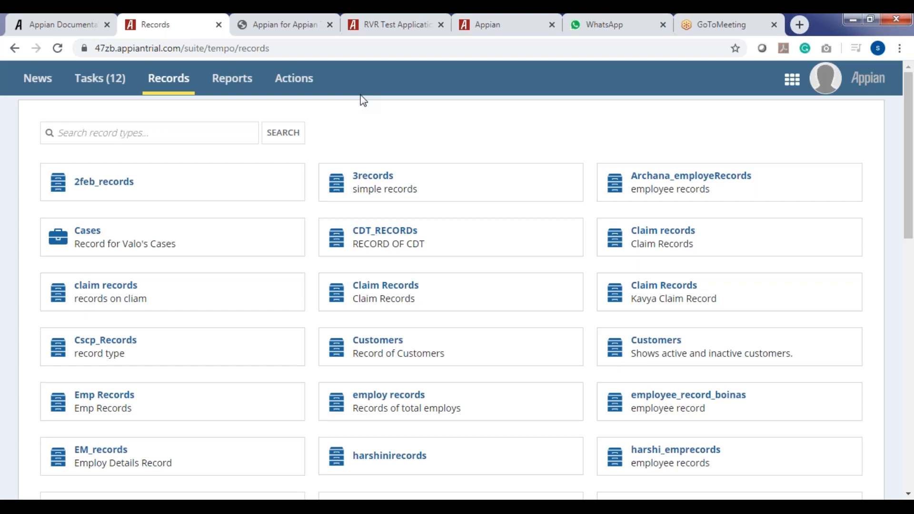
{"action": "left_click", "coordinate": [232, 91]}
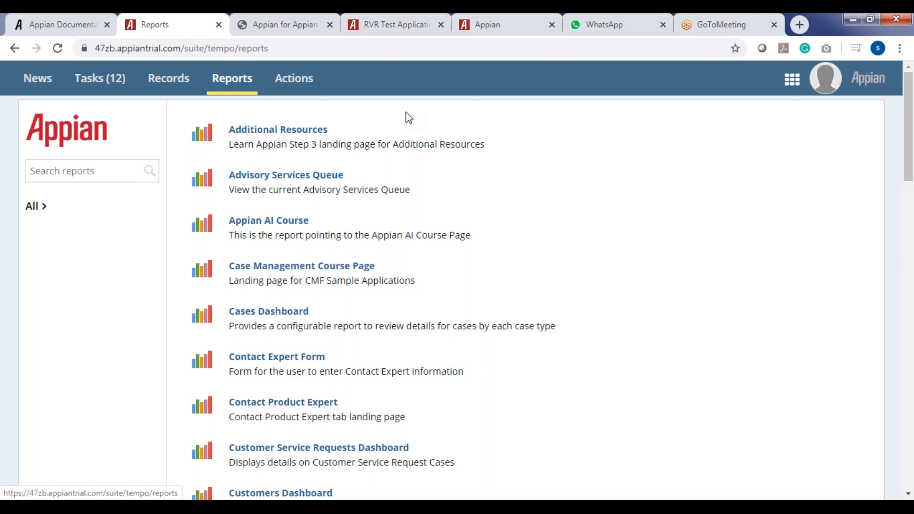
{"action": "scroll", "coordinate": [408, 118], "scroll_direction": "down", "scroll_amount": 8}
{"action": "scroll", "coordinate": [408, 117], "scroll_direction": "down", "scroll_amount": 8}
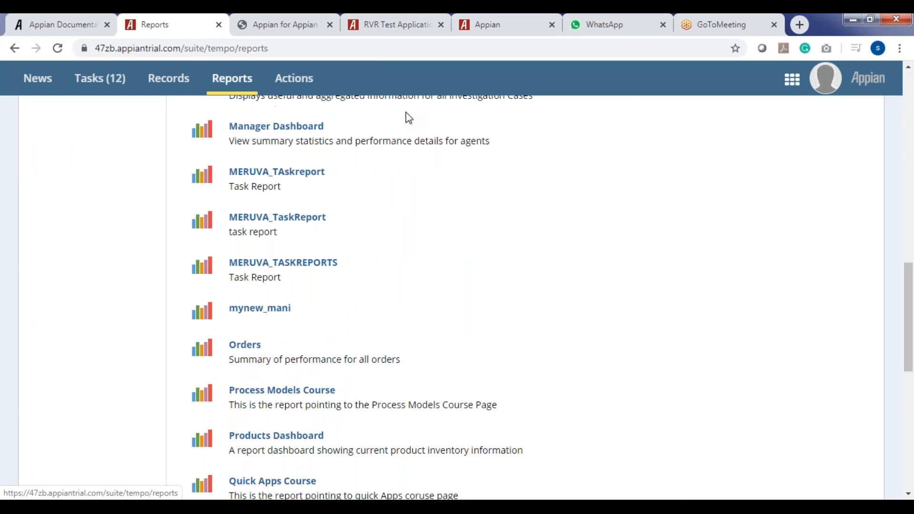
{"action": "scroll", "coordinate": [408, 118], "scroll_direction": "up", "scroll_amount": 15}
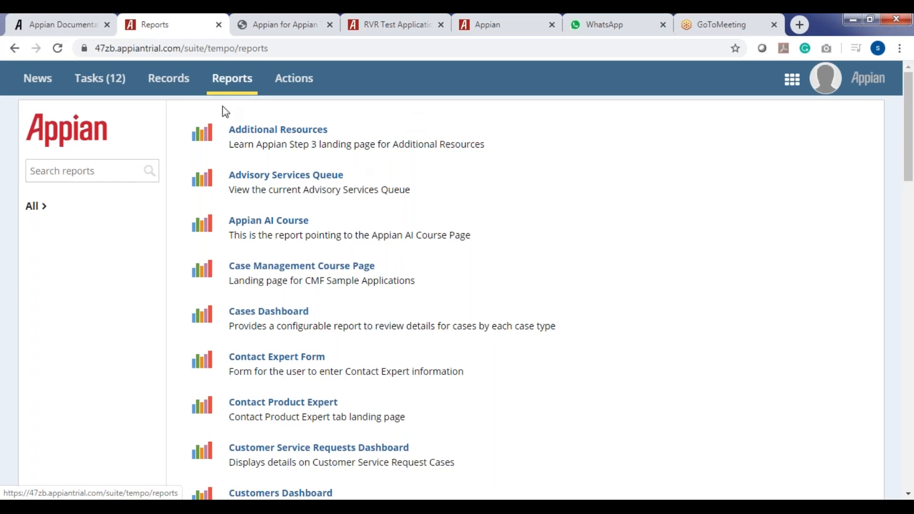
Look at the News, Tasks, Records, Reports and Actions pages in turn
{"action": "left_click", "coordinate": [48, 95]}
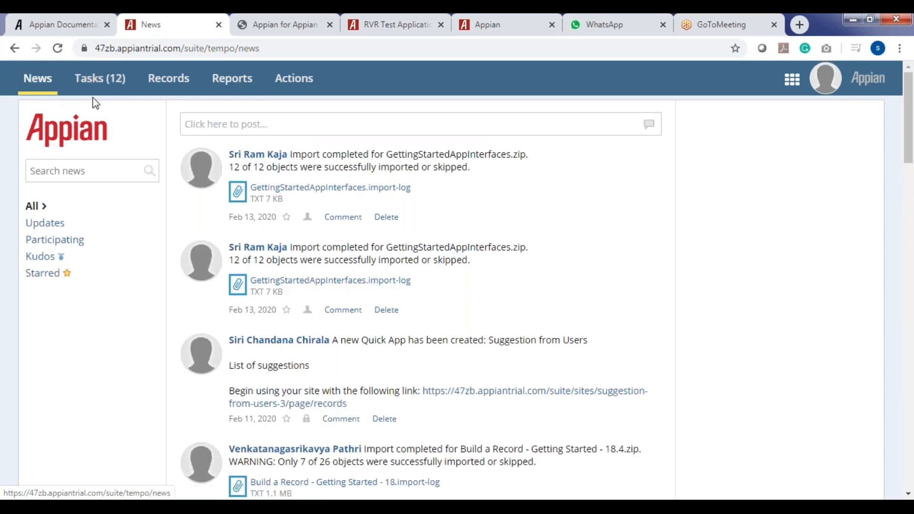
{"action": "left_click", "coordinate": [113, 81]}
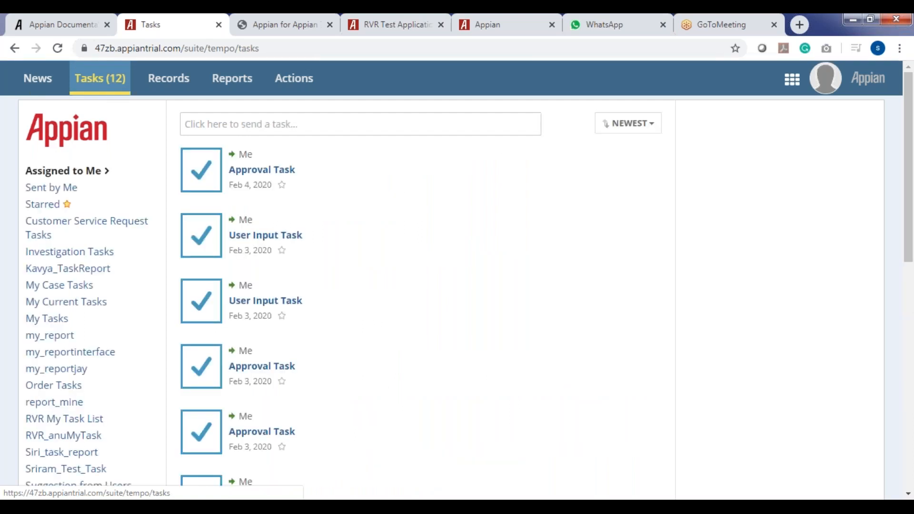
{"action": "left_click", "coordinate": [172, 90]}
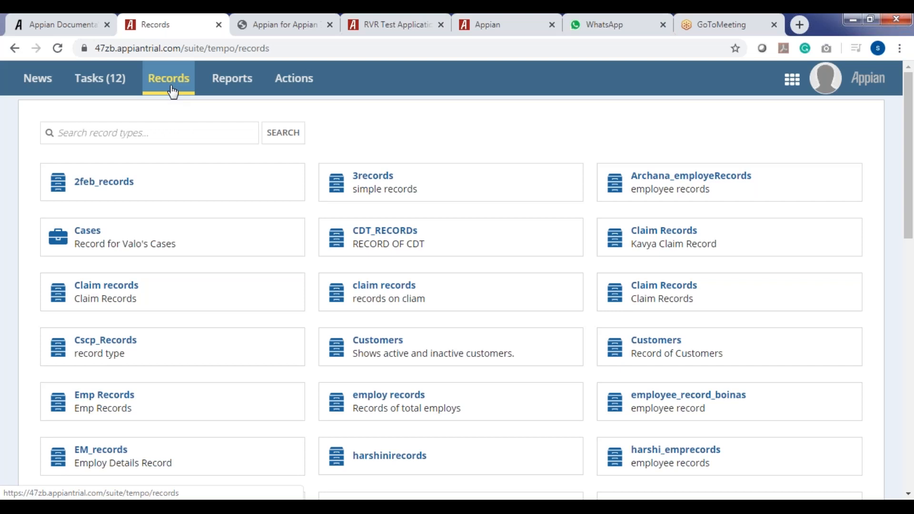
{"action": "left_click", "coordinate": [234, 95]}
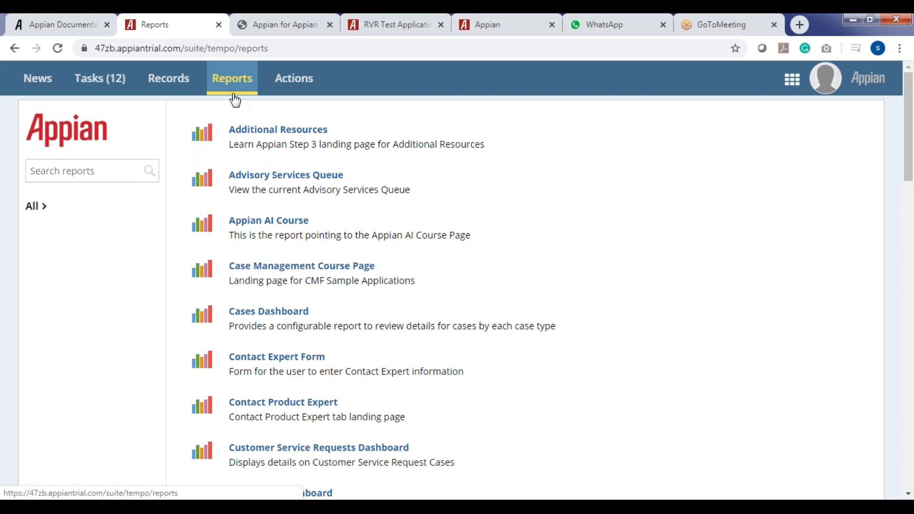
{"action": "left_click", "coordinate": [313, 82]}
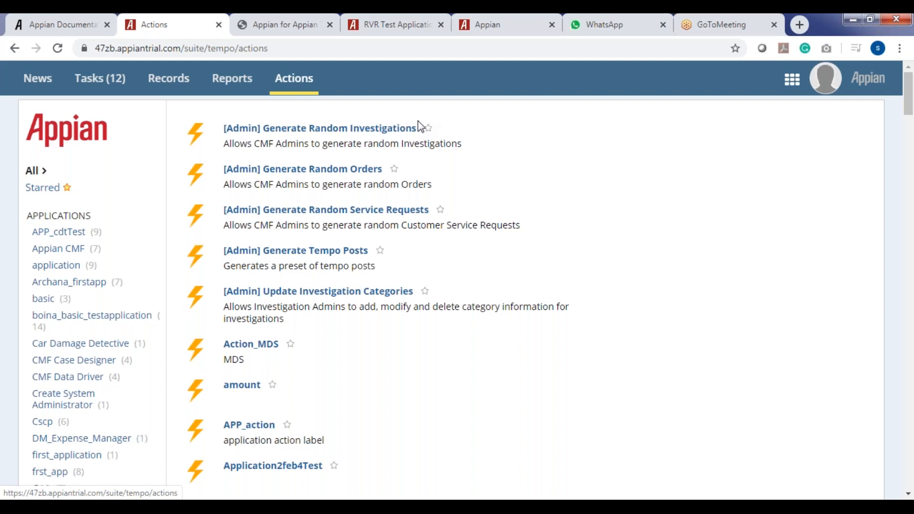
Browse the available sites from the Actions page and open RVR_Claim_Sites
{"action": "left_click", "coordinate": [792, 81]}
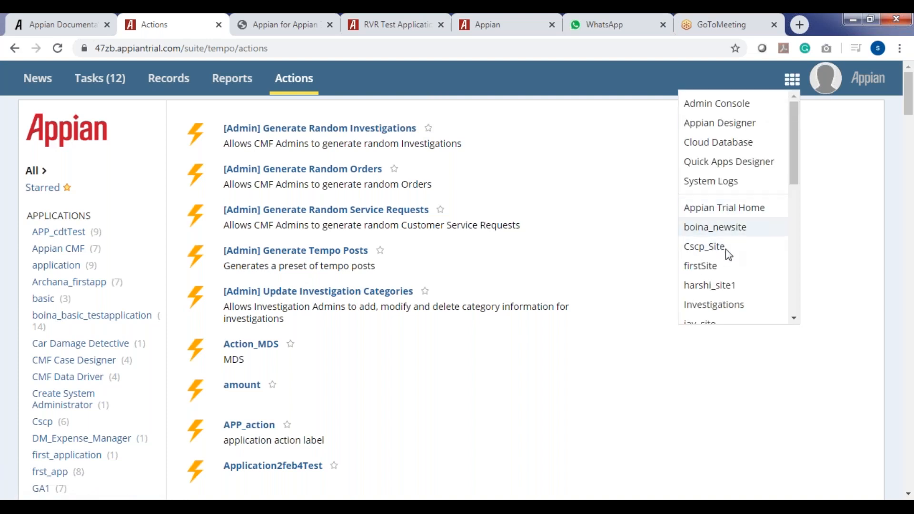
{"action": "scroll", "coordinate": [732, 295], "scroll_direction": "down", "scroll_amount": 1}
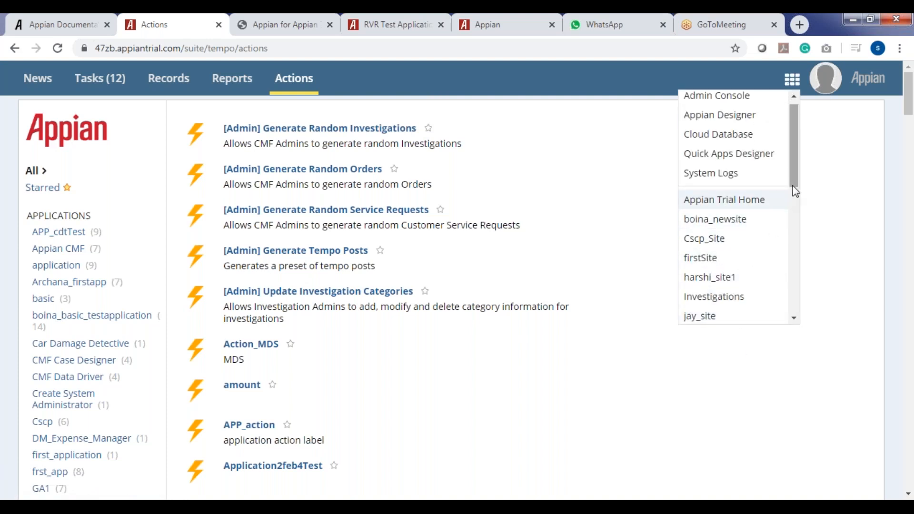
{"action": "left_click_drag", "start_coordinate": [793, 187], "coordinate": [777, 275]}
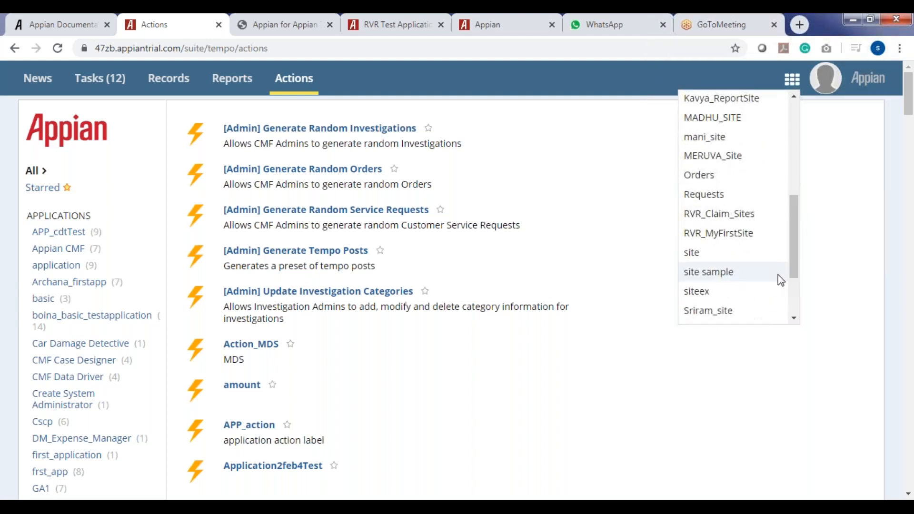
{"action": "left_click", "coordinate": [731, 214]}
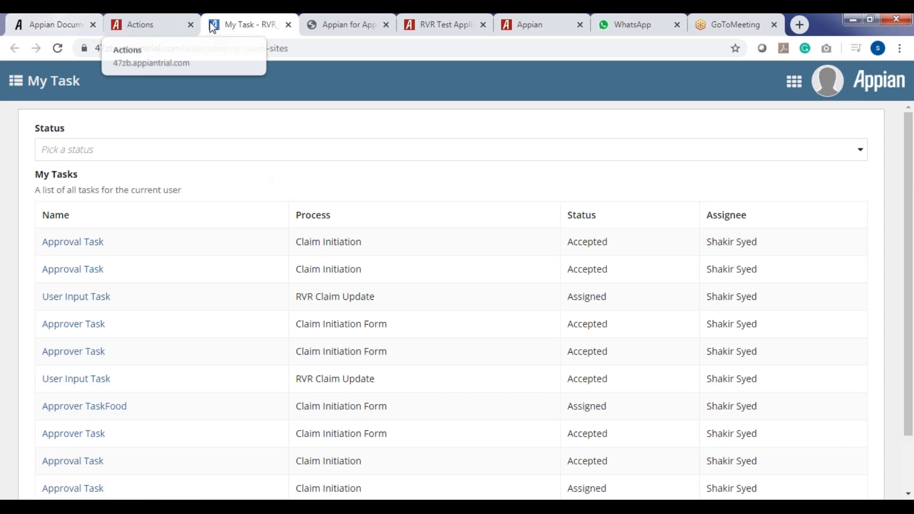
Return to the Actions page and open the Appian Trial Home site
{"action": "left_click", "coordinate": [159, 30]}
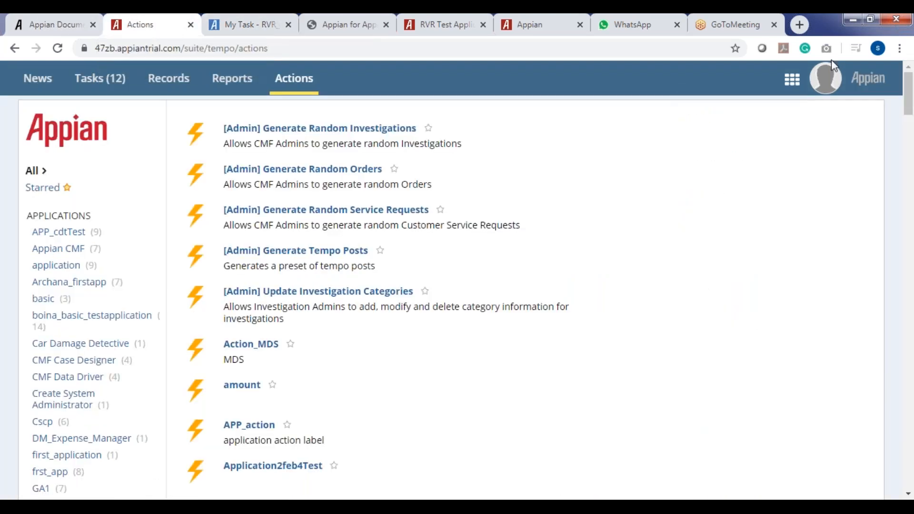
{"action": "left_click", "coordinate": [793, 88]}
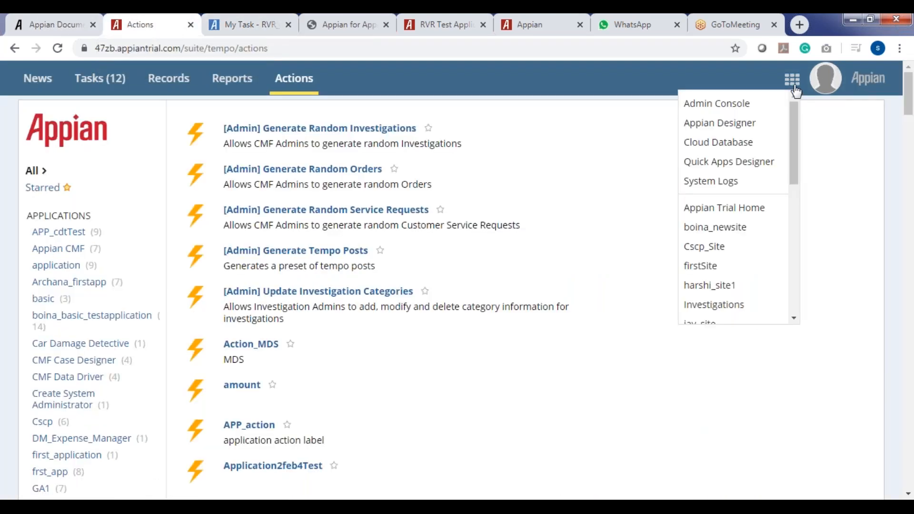
{"action": "left_click", "coordinate": [712, 209]}
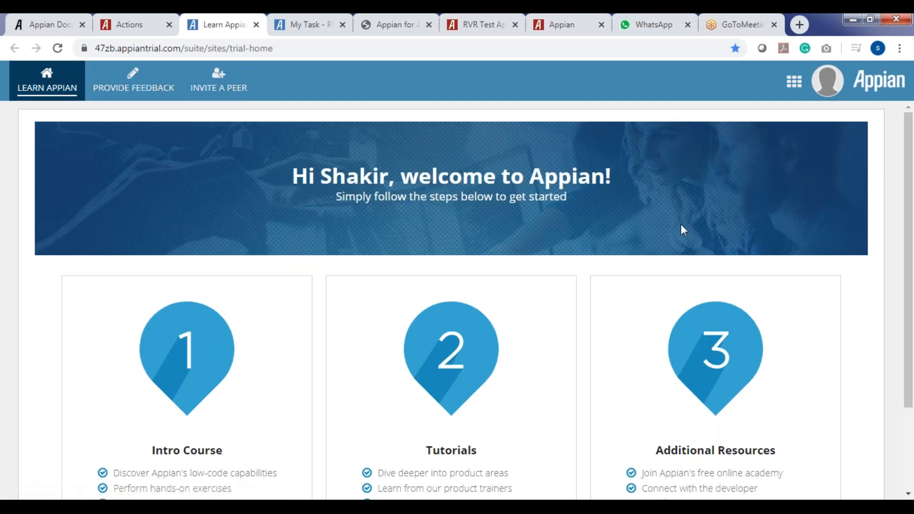
{"action": "mouse_move", "coordinate": [909, 168]}
{"action": "left_mouse_down"}
{"action": "mouse_move", "coordinate": [903, 275]}
{"action": "mouse_move", "coordinate": [904, 162]}
{"action": "left_mouse_up"}
Go back to the RVR Test Application, leave it for the Designer's applications list and clear the search filter
{"action": "left_click", "coordinate": [470, 30]}
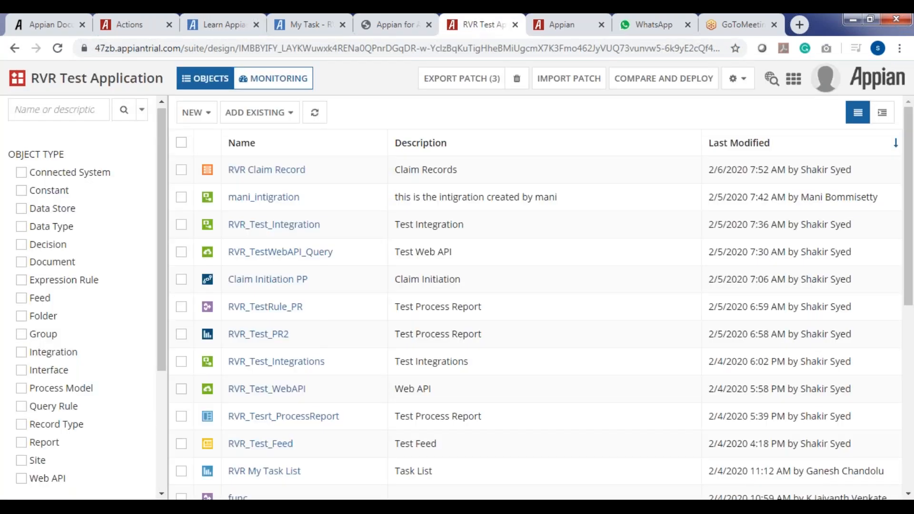
{"action": "left_click", "coordinate": [16, 85]}
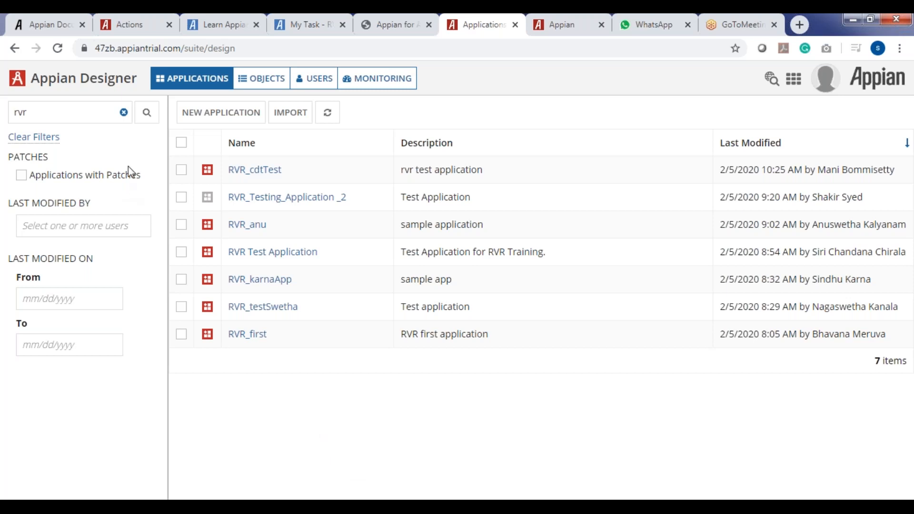
{"action": "left_click", "coordinate": [125, 114]}
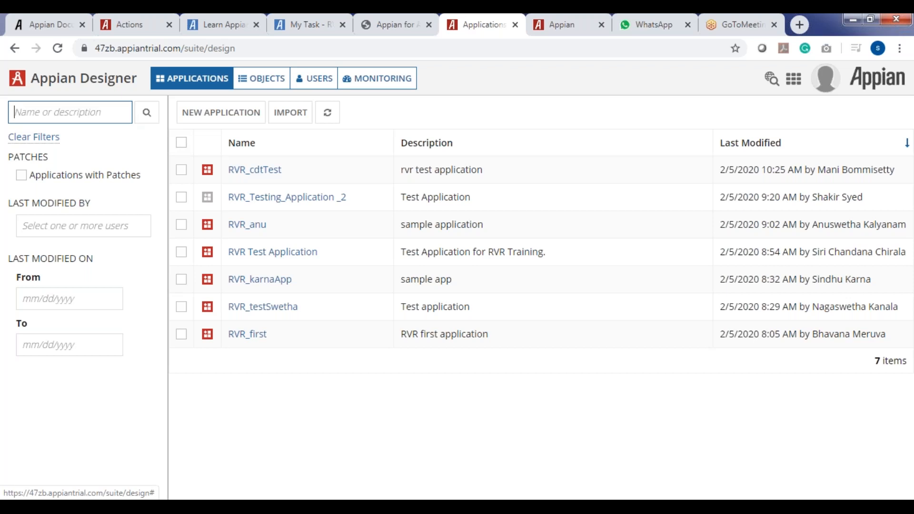
{"action": "left_click", "coordinate": [211, 122]}
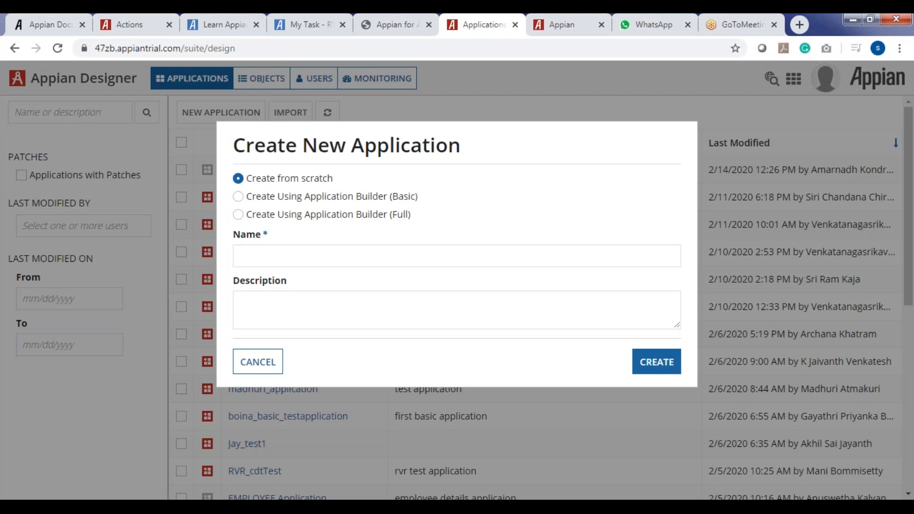
{"action": "left_click", "coordinate": [130, 25]}
{"action": "left_click", "coordinate": [791, 85]}
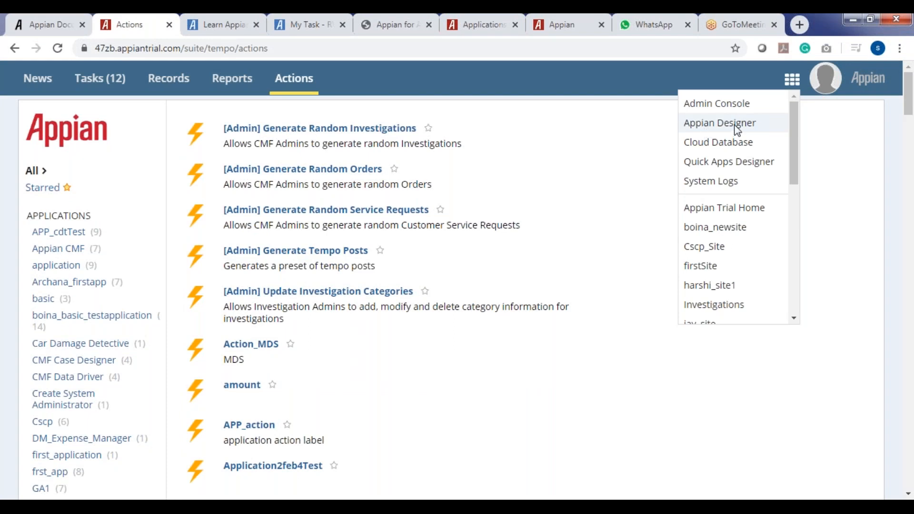
{"action": "left_click", "coordinate": [425, 31]}
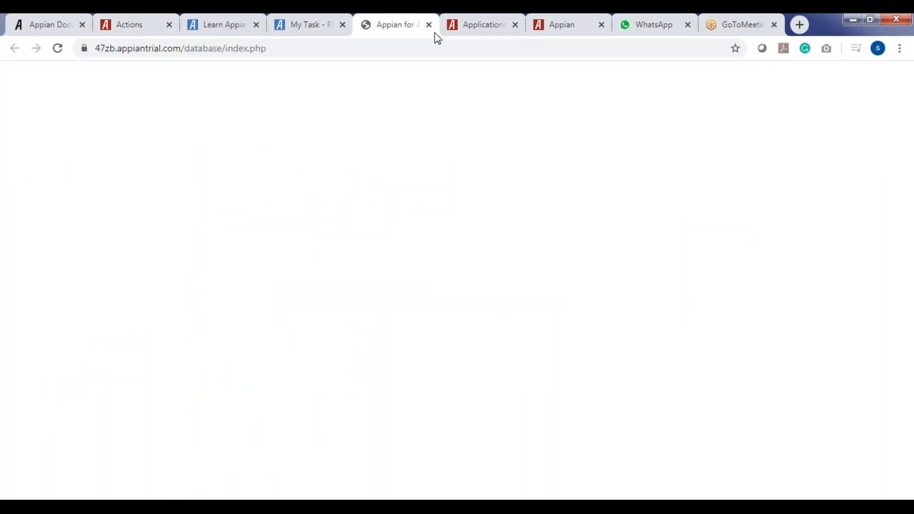
{"action": "left_click", "coordinate": [456, 30]}
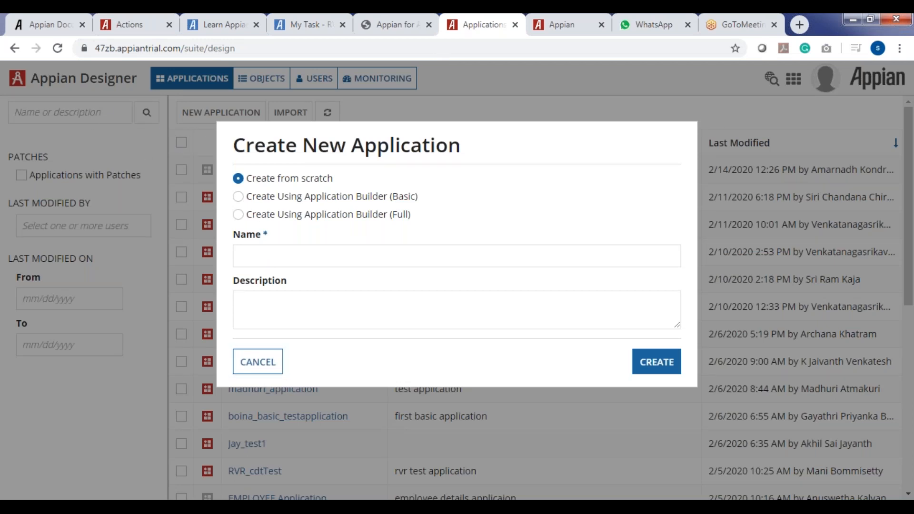
{"action": "key", "text": "Escape"}
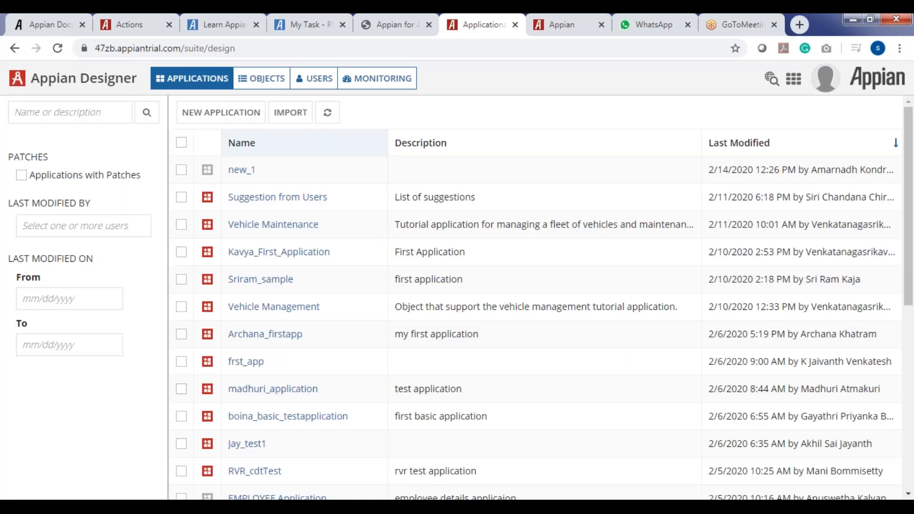
Start creating a new application from scratch and enter Test as its name
{"action": "left_click", "coordinate": [223, 114]}
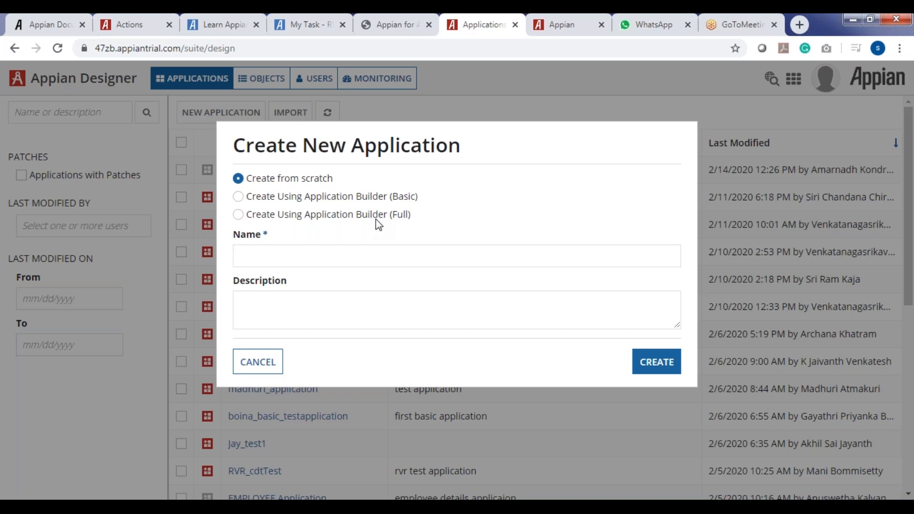
{"action": "left_click", "coordinate": [254, 260]}
{"action": "type", "text": "Test"}
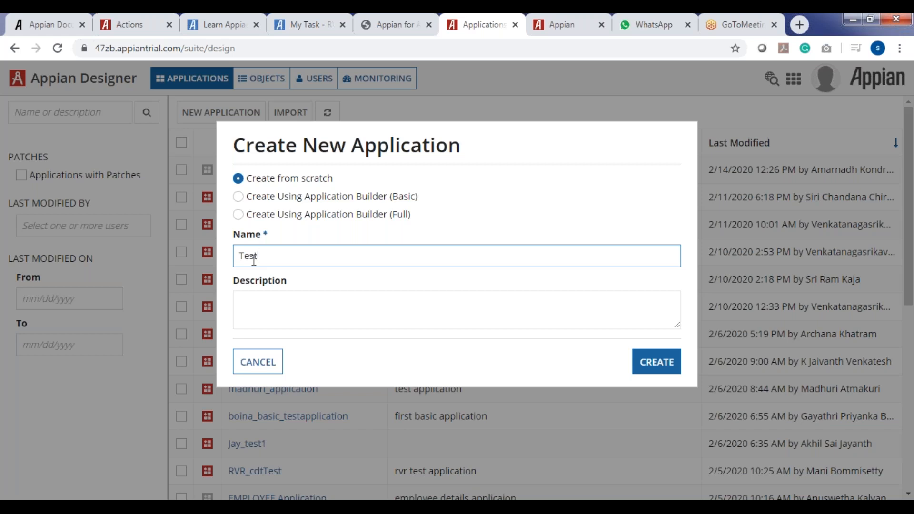
Compare the Basic and Full Application Builder options with creating from scratch, choosing jdbc/Appian as the Full option's data source
{"action": "left_click", "coordinate": [238, 196]}
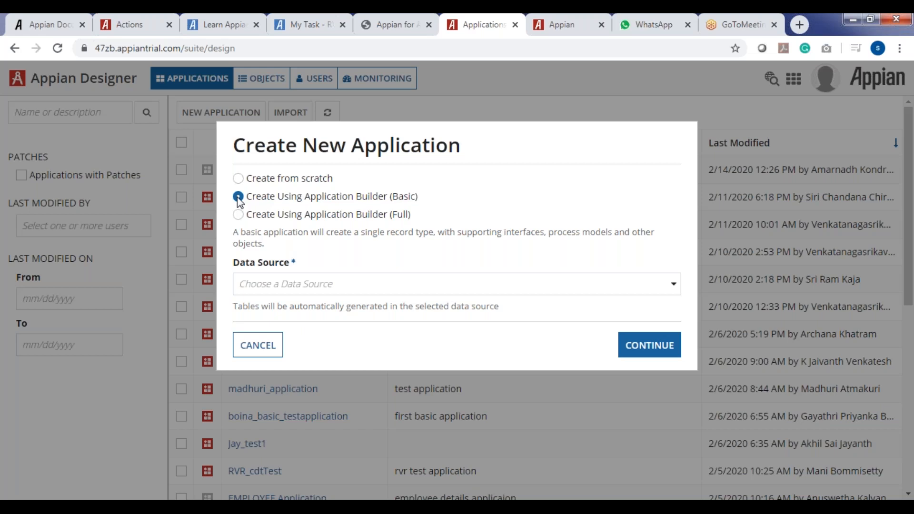
{"action": "left_click", "coordinate": [238, 215]}
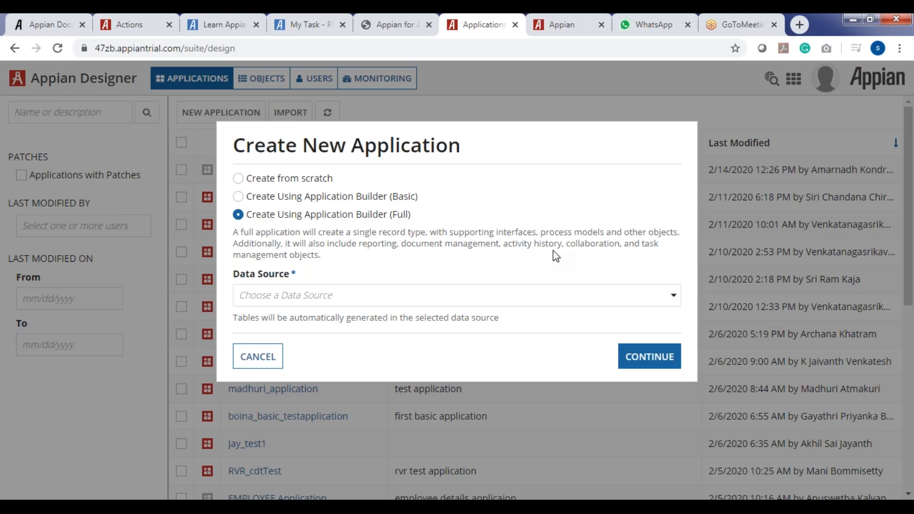
{"action": "left_click", "coordinate": [672, 296]}
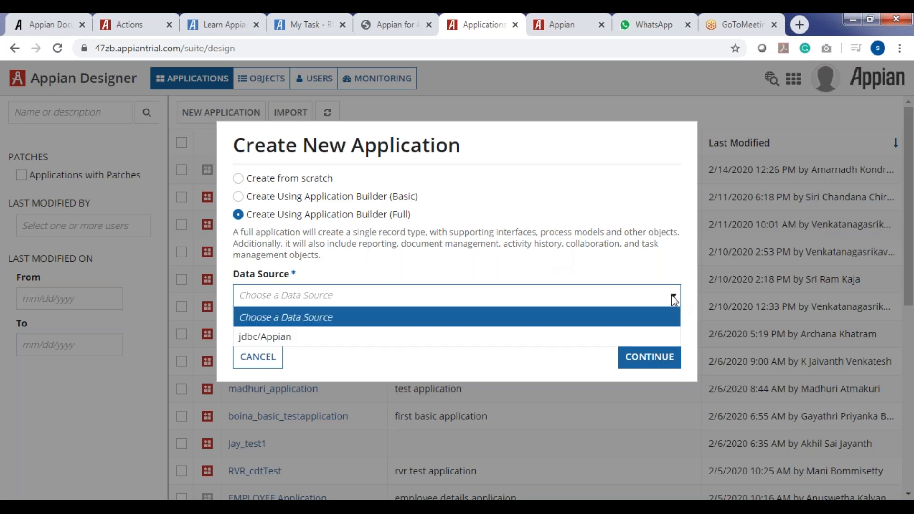
{"action": "left_click", "coordinate": [504, 337]}
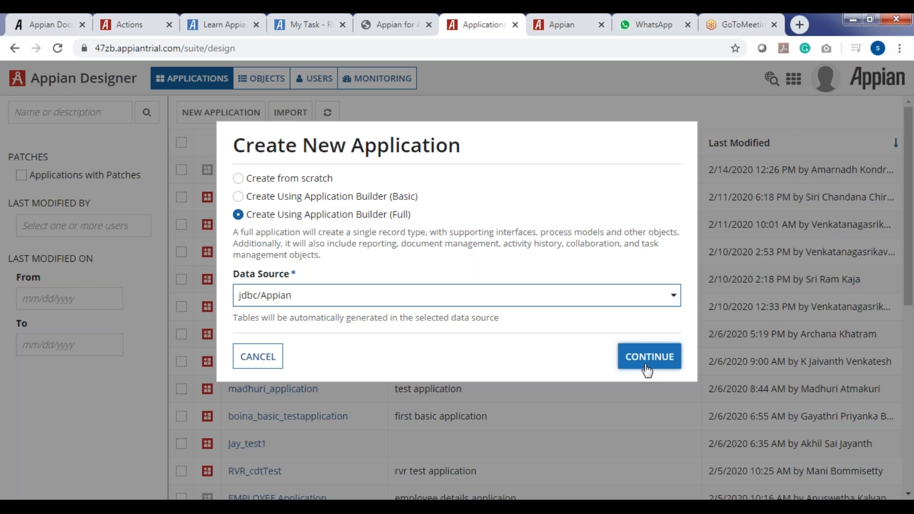
{"action": "left_click", "coordinate": [238, 179]}
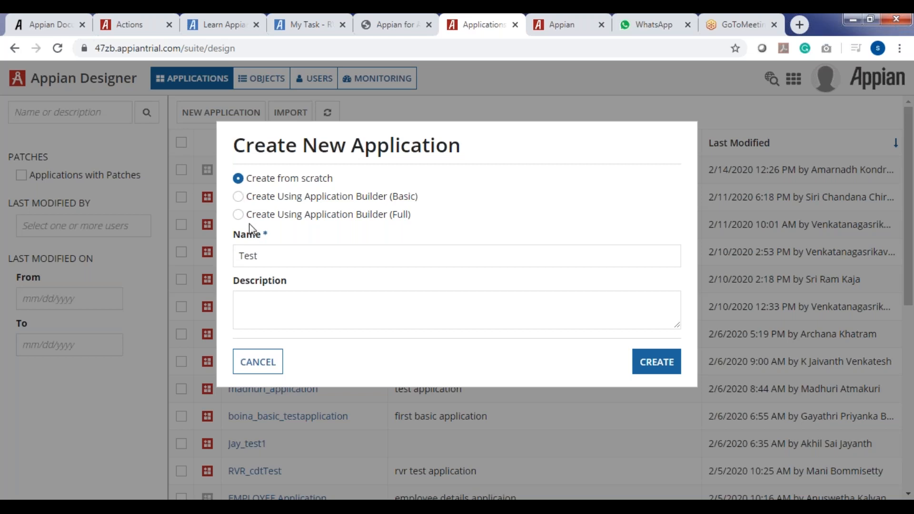
{"action": "left_click", "coordinate": [238, 214]}
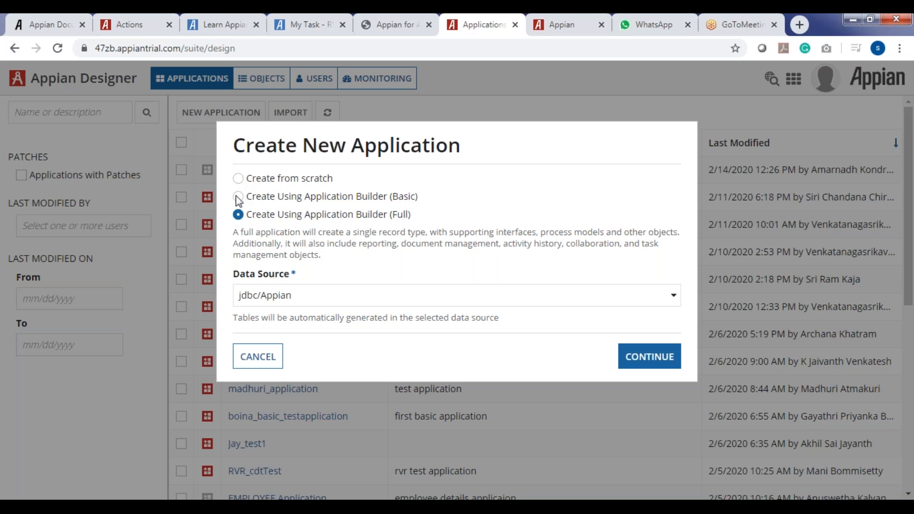
Choose to create the application from scratch and name it Test_CSV_Application
{"action": "left_click", "coordinate": [238, 179]}
{"action": "type", "text": "Test"}
{"action": "left_click", "coordinate": [257, 255]}
{"action": "type", "text": "_"}
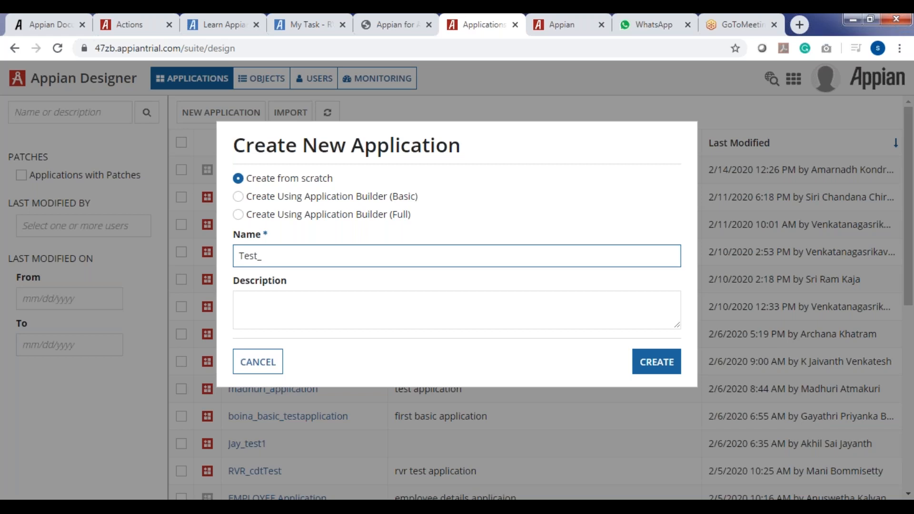
{"action": "type", "text": "CSV_Application"}
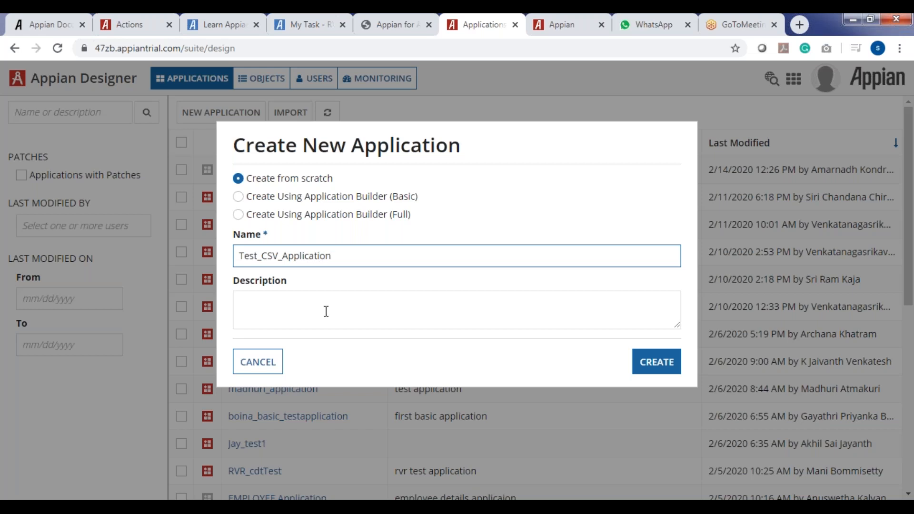
Enter Test Application as the description of Test_CSV_Application and create the application
{"action": "left_click", "coordinate": [317, 302]}
{"action": "type", "text": "Test"}
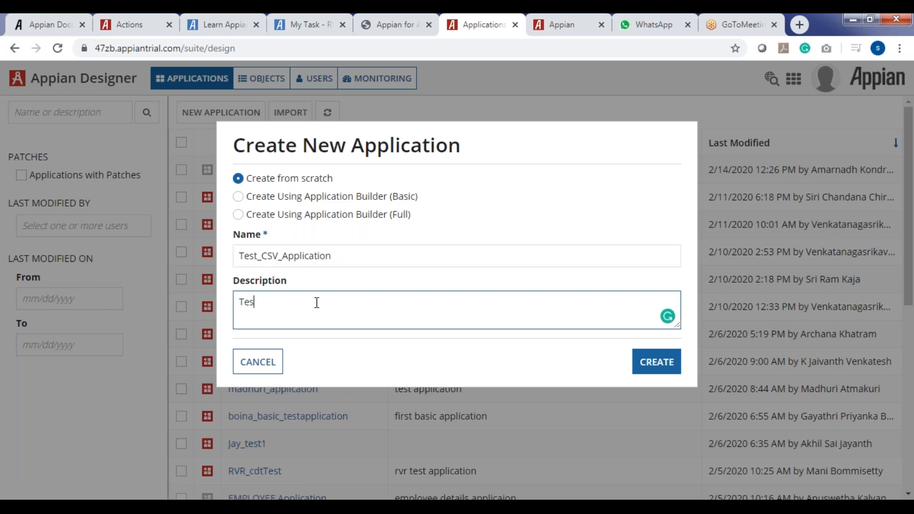
{"action": "type", "text": " Application"}
{"action": "left_click", "coordinate": [663, 368]}
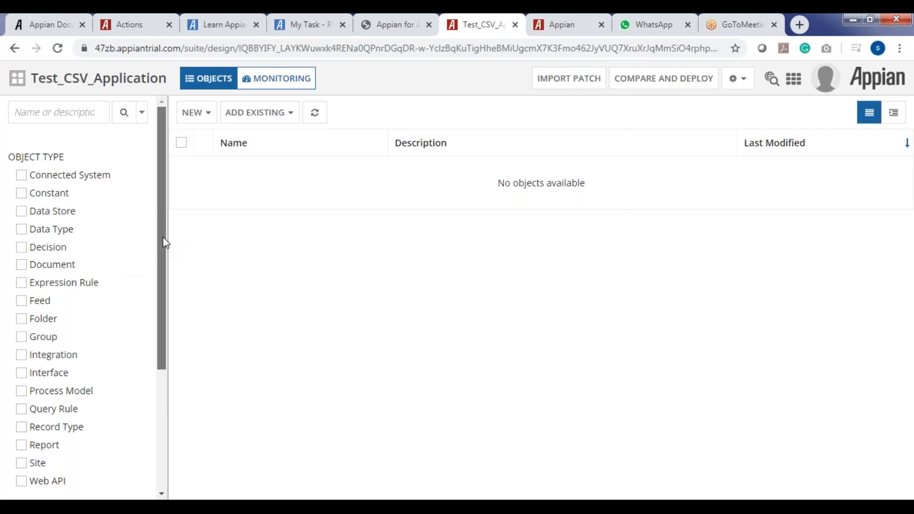
Look through the object type filters of the newly created application
{"action": "scroll", "coordinate": [163, 237], "scroll_direction": "down", "scroll_amount": 2}
{"action": "scroll", "coordinate": [160, 235], "scroll_direction": "up", "scroll_amount": 2}
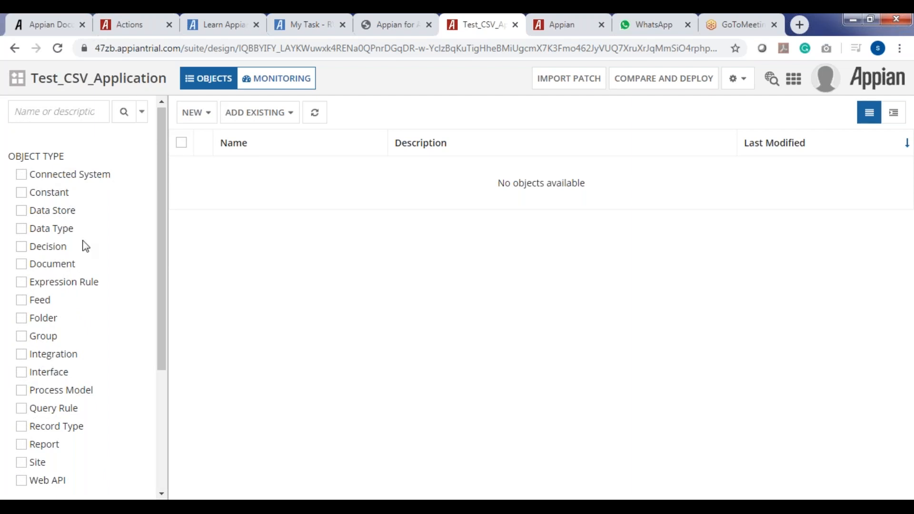
{"action": "scroll", "coordinate": [160, 230], "scroll_direction": "down", "scroll_amount": 1}
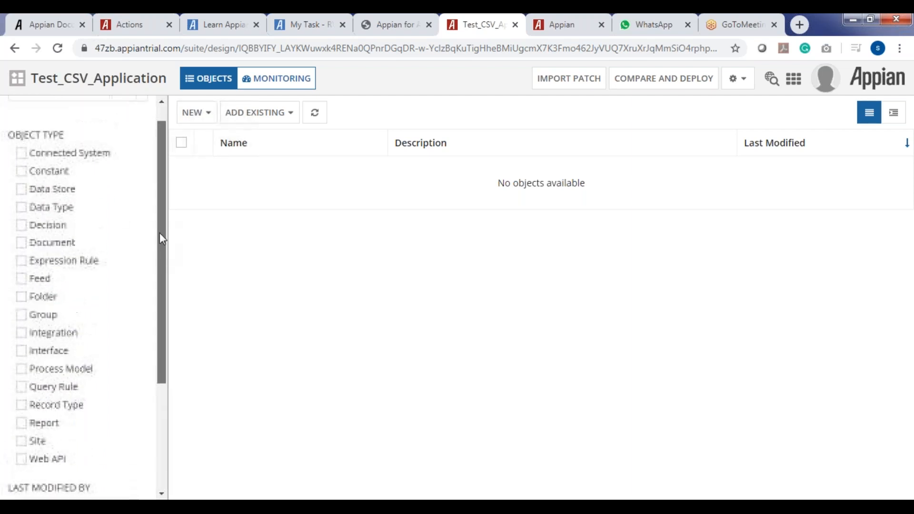
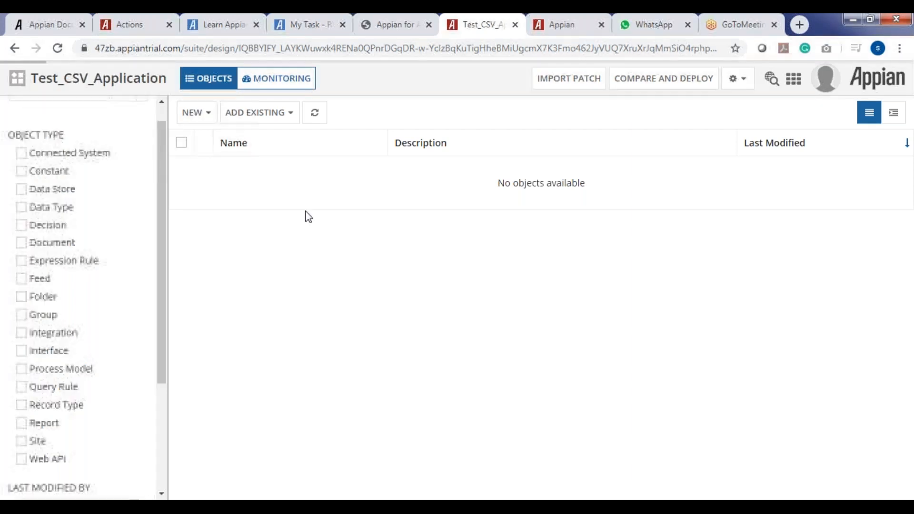
Search the Designer's applications for rvr and open RVR Test Application
{"action": "left_click", "coordinate": [76, 114]}
{"action": "type", "text": "rvr"}
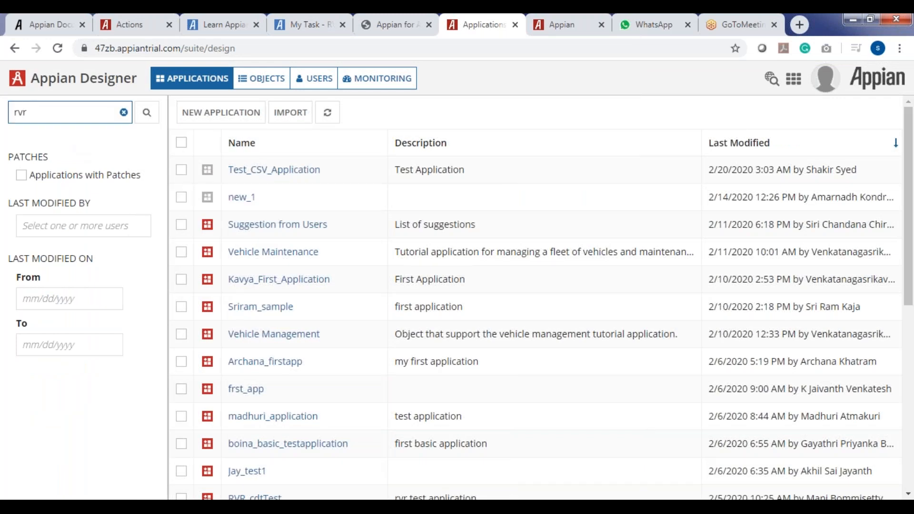
{"action": "key", "text": "Return"}
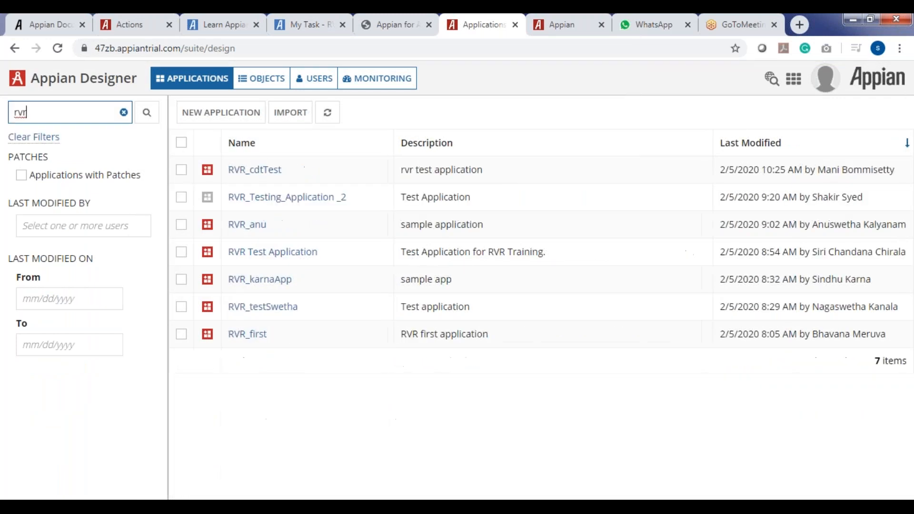
{"action": "left_click", "coordinate": [262, 256]}
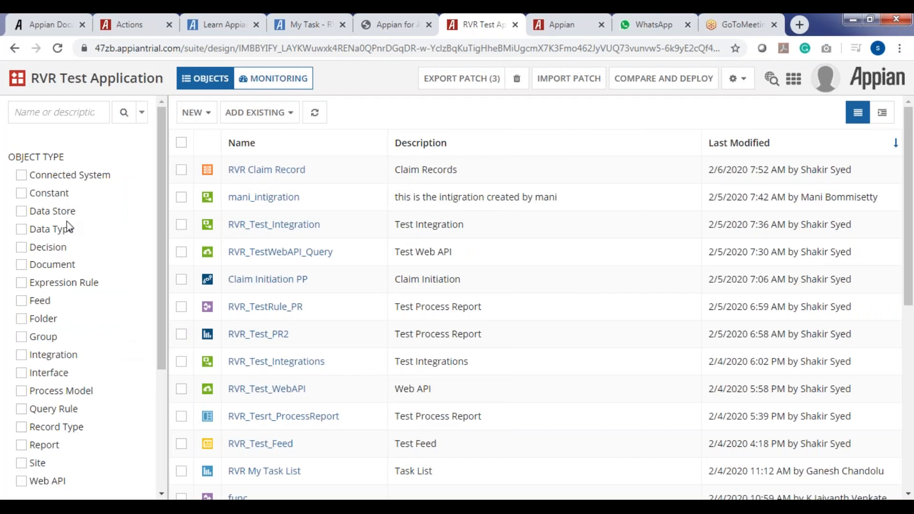
Filter the application's objects by Data Type, examine the fields of RVR_claimCDT, and return to the unfiltered object list
{"action": "left_click", "coordinate": [55, 231]}
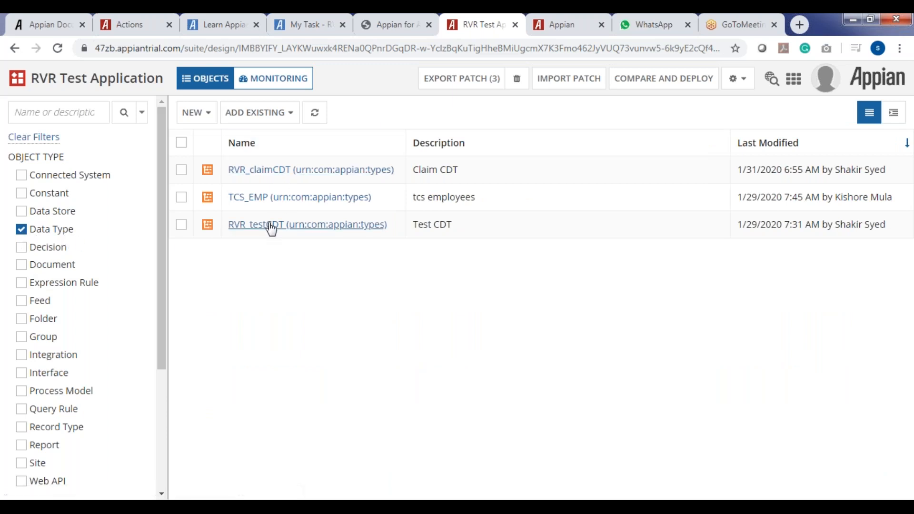
{"action": "left_click", "coordinate": [270, 170]}
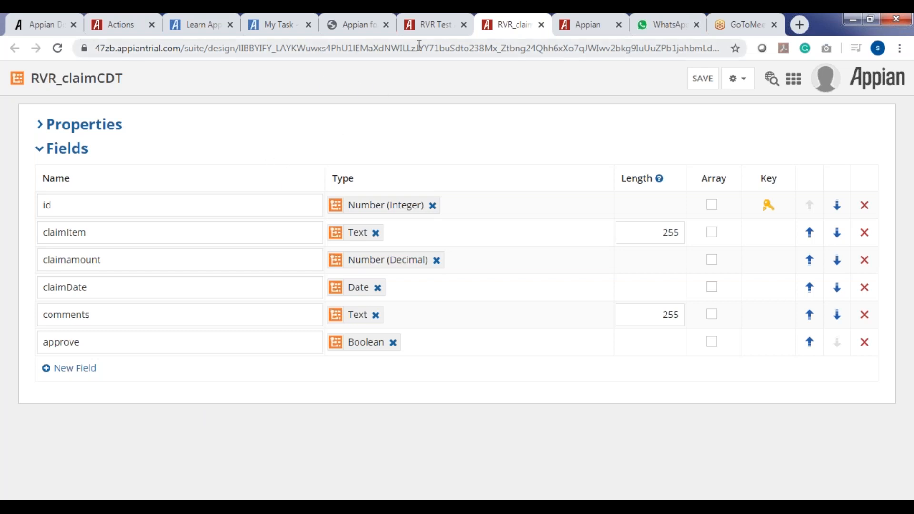
{"action": "left_click", "coordinate": [424, 31]}
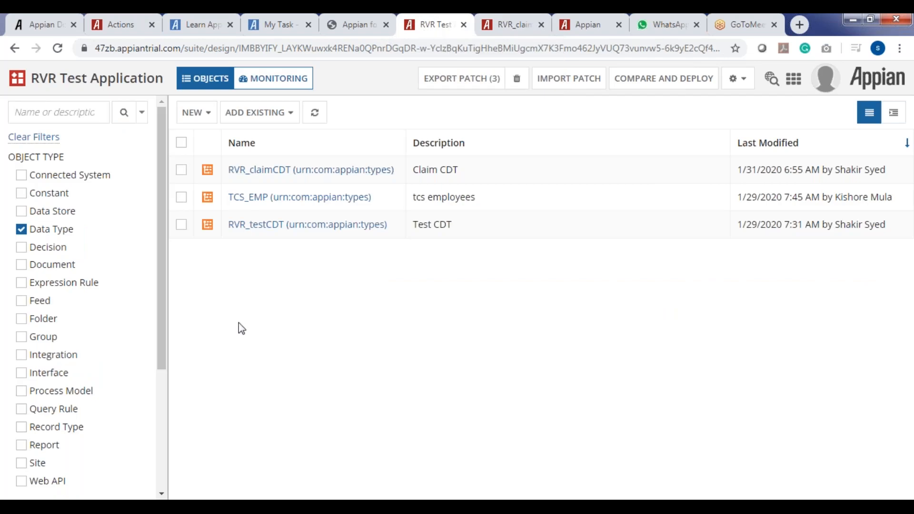
{"action": "left_click", "coordinate": [22, 229]}
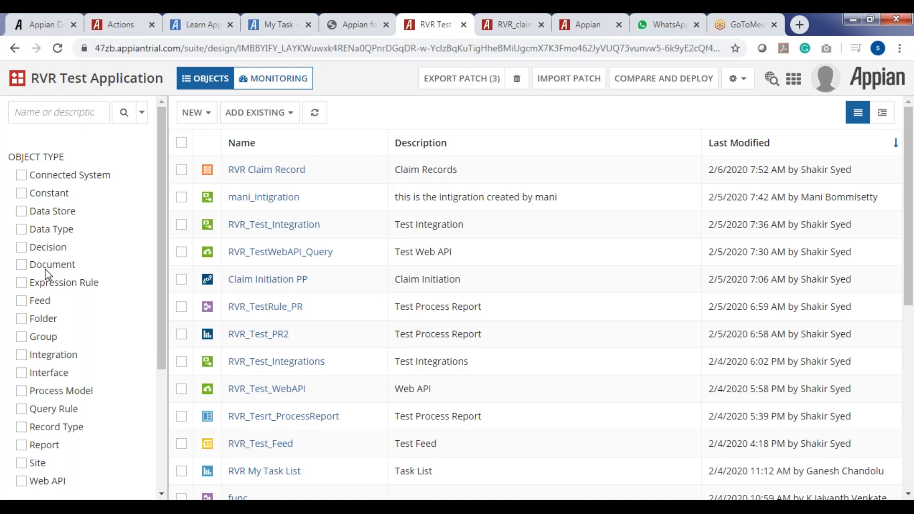
{"action": "left_click_drag", "start_coordinate": [162, 255], "coordinate": [98, 304]}
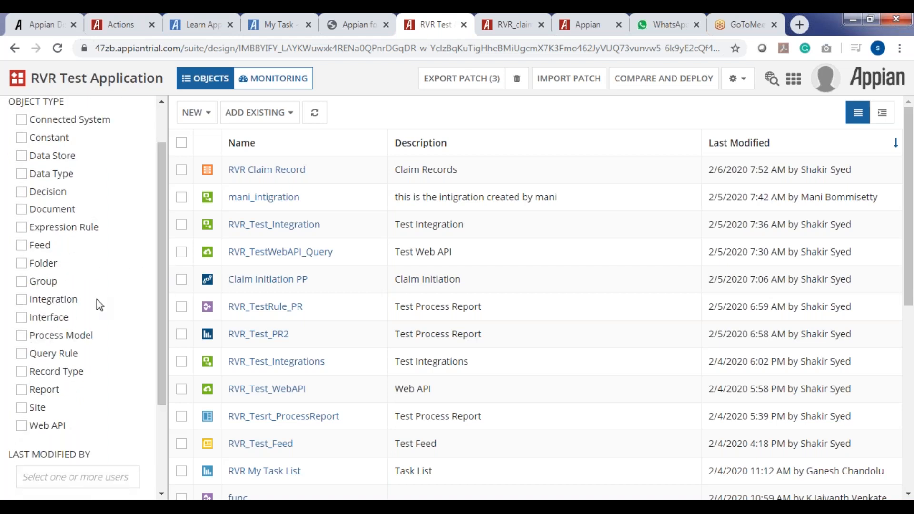
View the Tempo News feed and return to the RVR Test Application's objects
{"action": "left_click", "coordinate": [118, 33]}
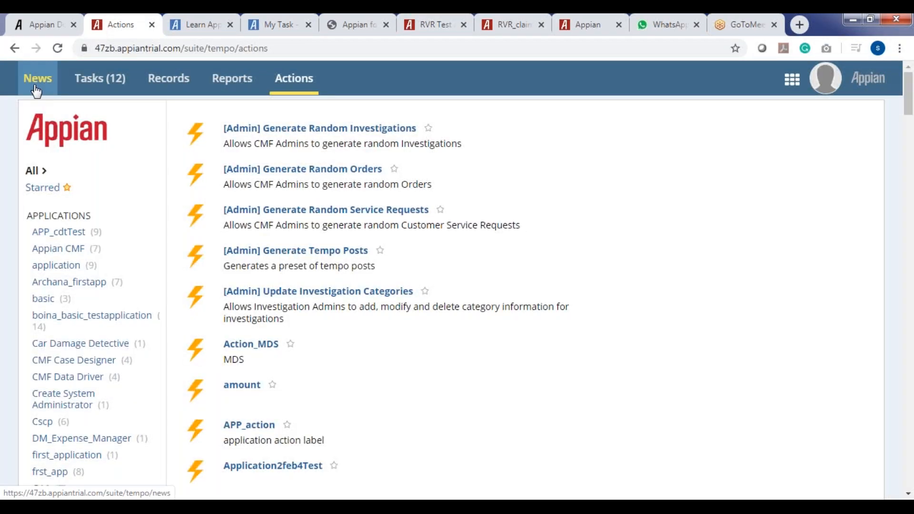
{"action": "left_click", "coordinate": [36, 87]}
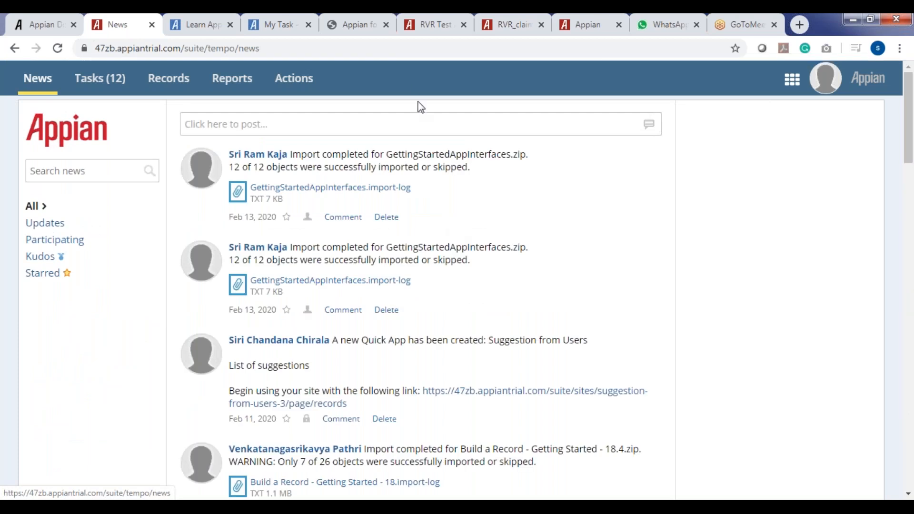
{"action": "left_click", "coordinate": [417, 32]}
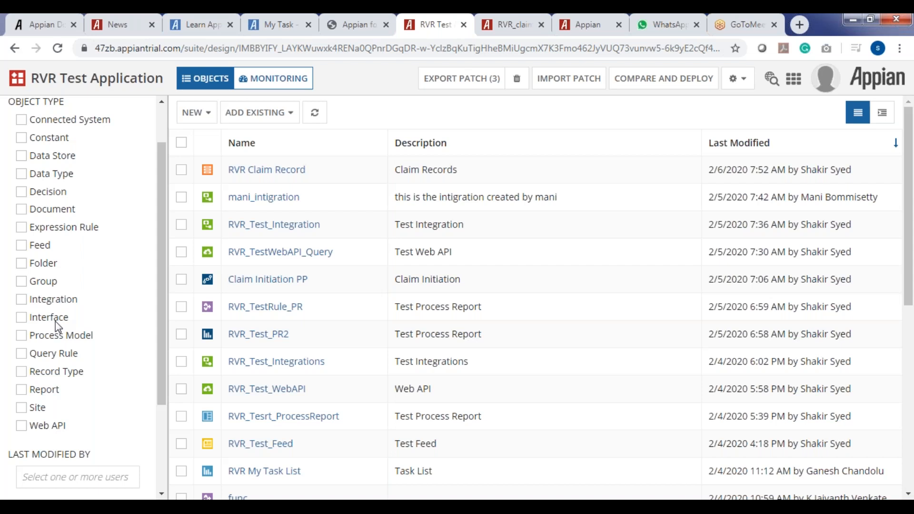
Find claim among the Tempo actions, filter them to RVR Test Application, and open the Claim Initiation form
{"action": "left_click", "coordinate": [114, 27]}
{"action": "left_click", "coordinate": [284, 86]}
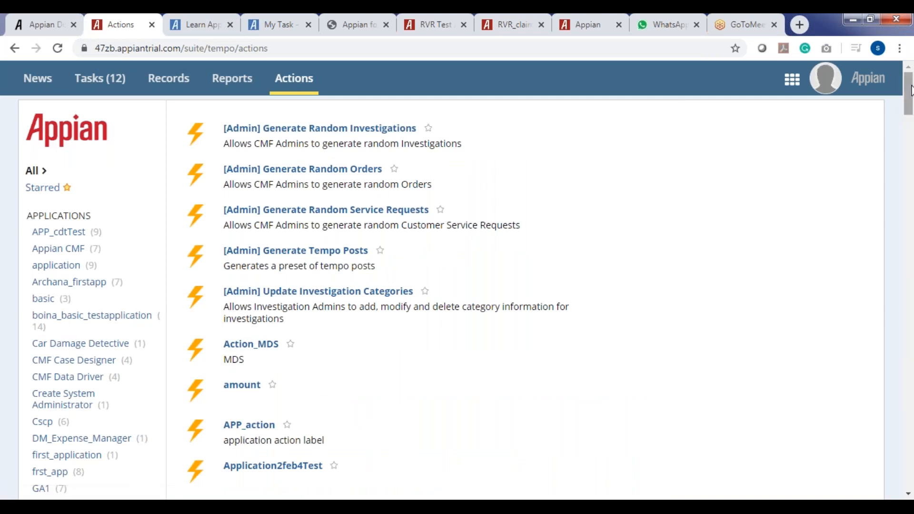
{"action": "key", "text": "ctrl+f"}
{"action": "type", "text": "claim"}
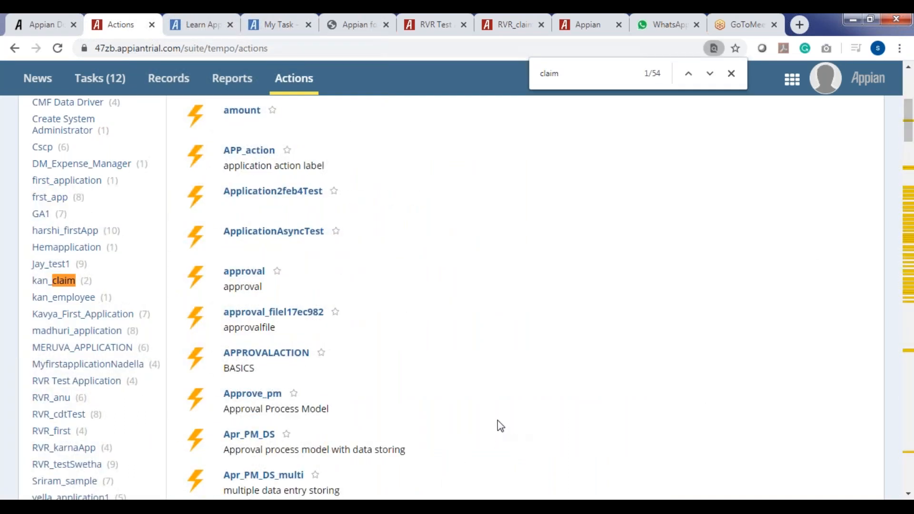
{"action": "left_click", "coordinate": [101, 380]}
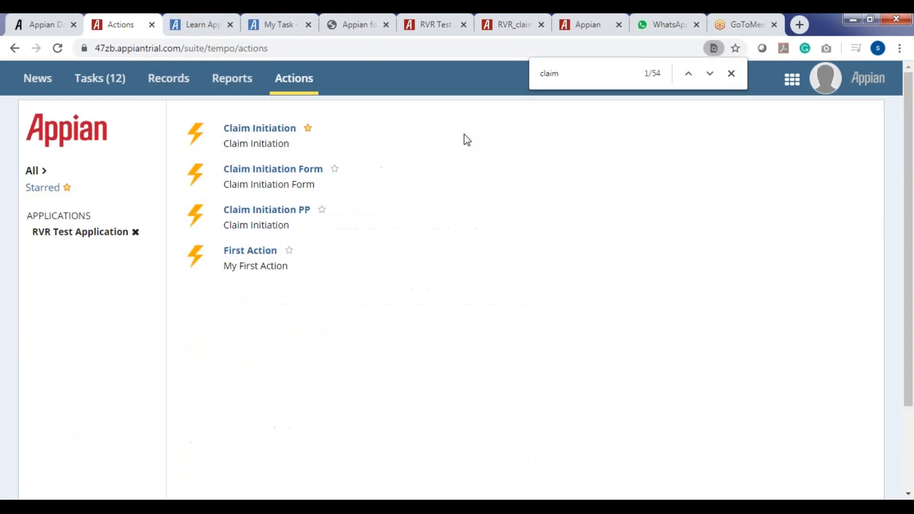
{"action": "left_click", "coordinate": [276, 131]}
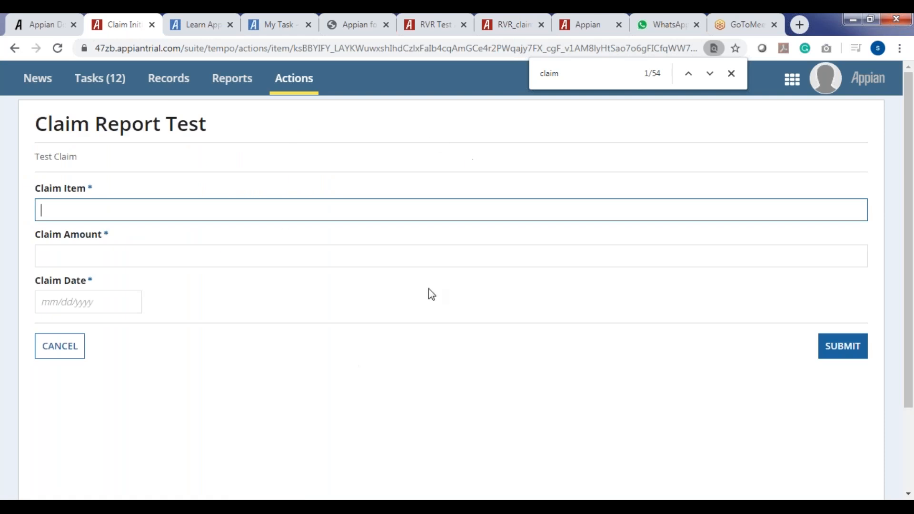
Open the Claim Initiation PP process model from RVR Test Application, examine its flow, and return to the object list
{"action": "left_click", "coordinate": [407, 31]}
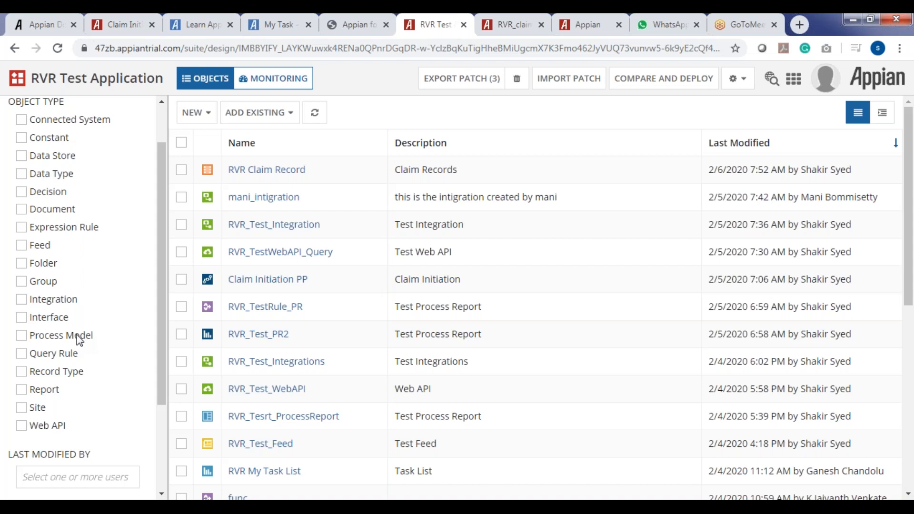
{"action": "left_click", "coordinate": [267, 279]}
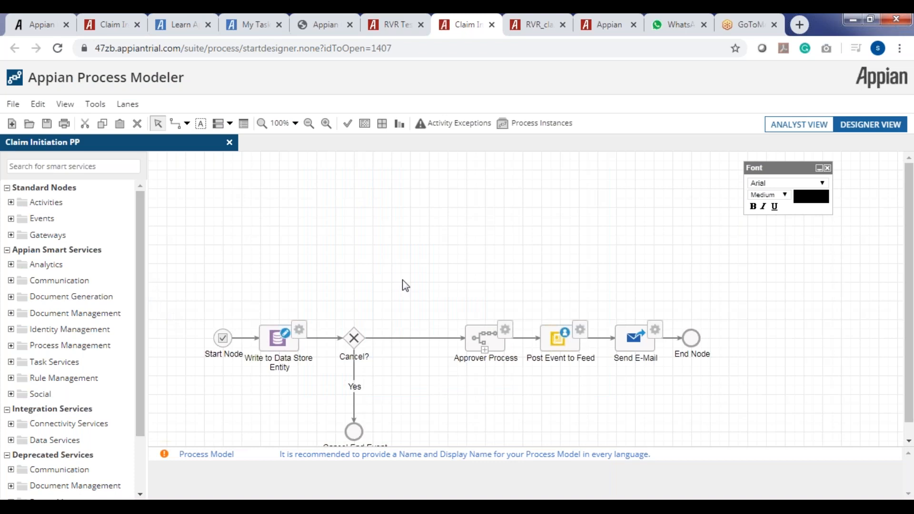
{"action": "left_click_drag", "start_coordinate": [909, 291], "coordinate": [909, 346]}
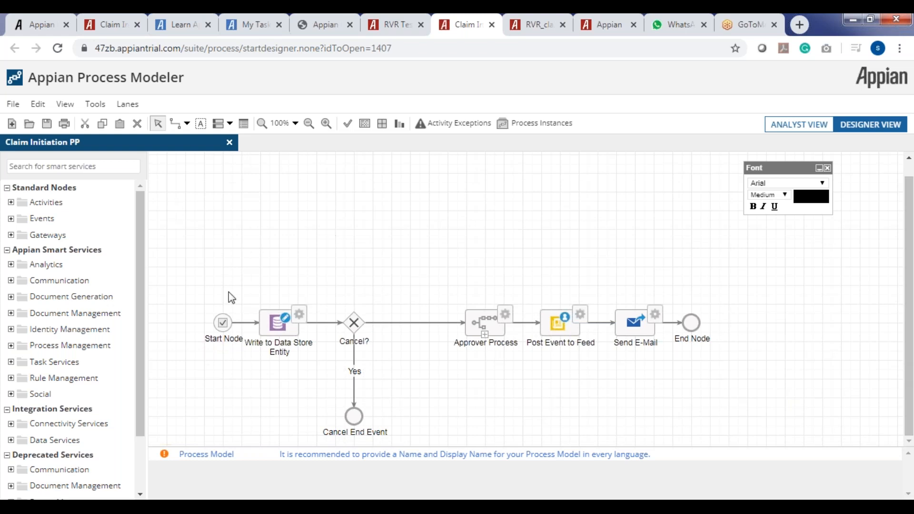
{"action": "left_click", "coordinate": [393, 33]}
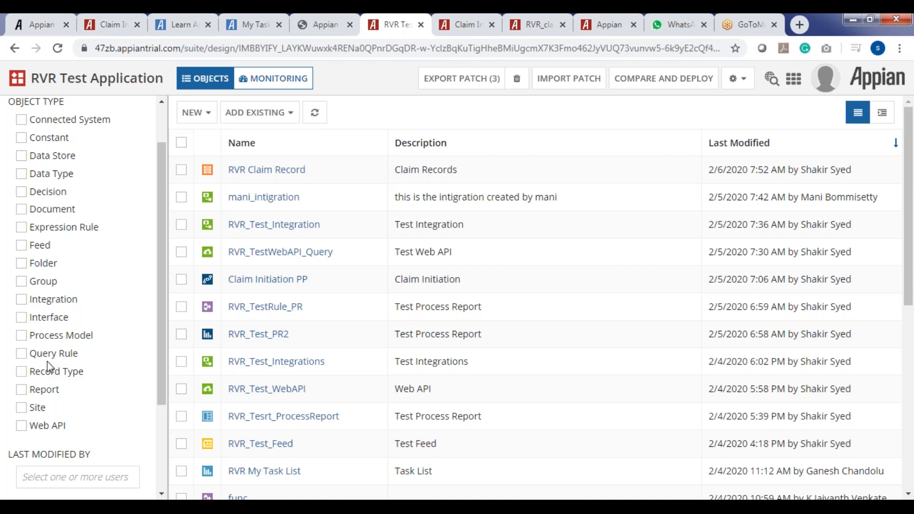
Review the object types that can be created in RVR Test Application and revisit the Claim Initiation form
{"action": "left_click", "coordinate": [210, 122]}
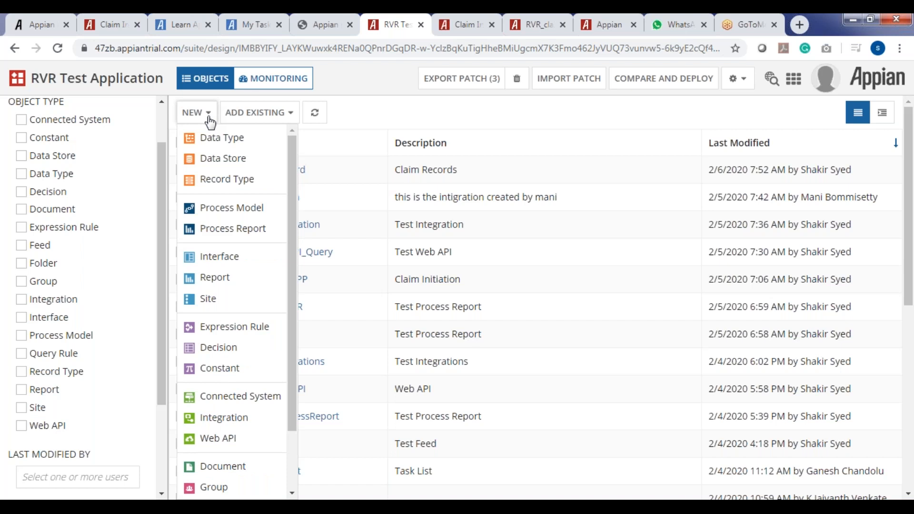
{"action": "left_click", "coordinate": [371, 112]}
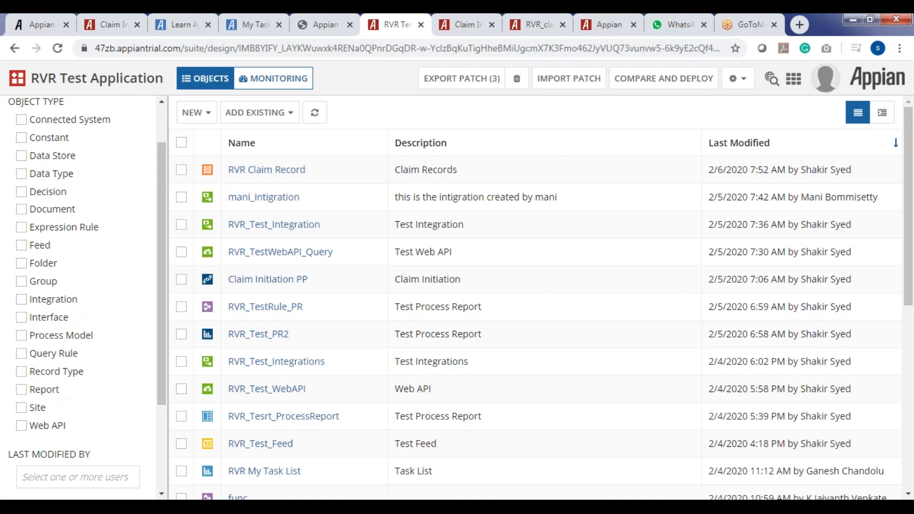
{"action": "left_click", "coordinate": [111, 28]}
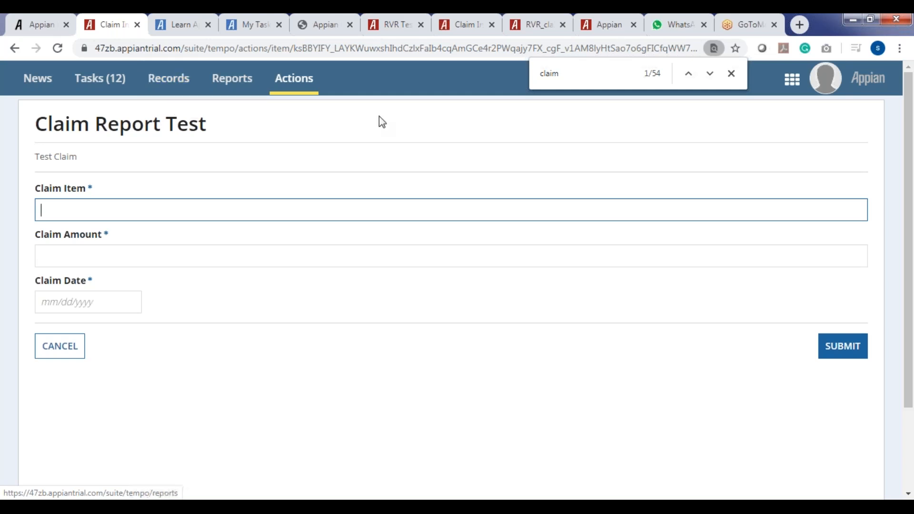
{"action": "left_click", "coordinate": [389, 31]}
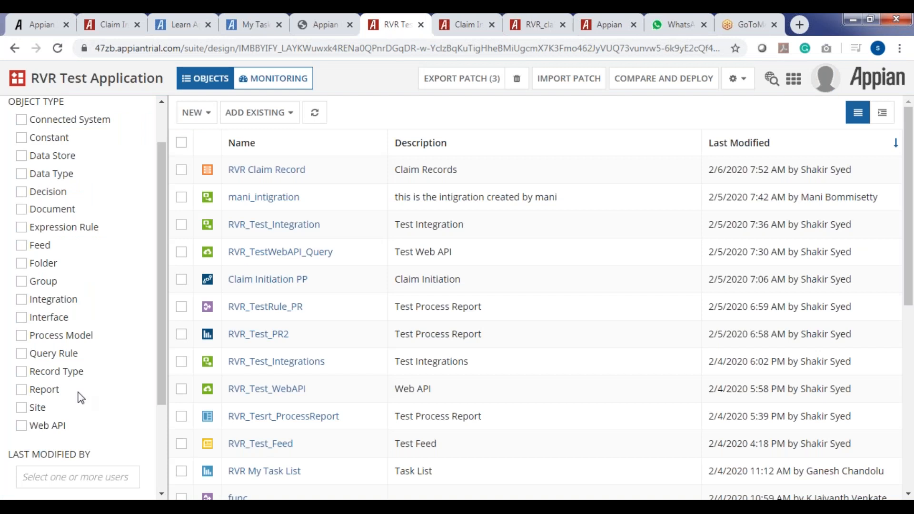